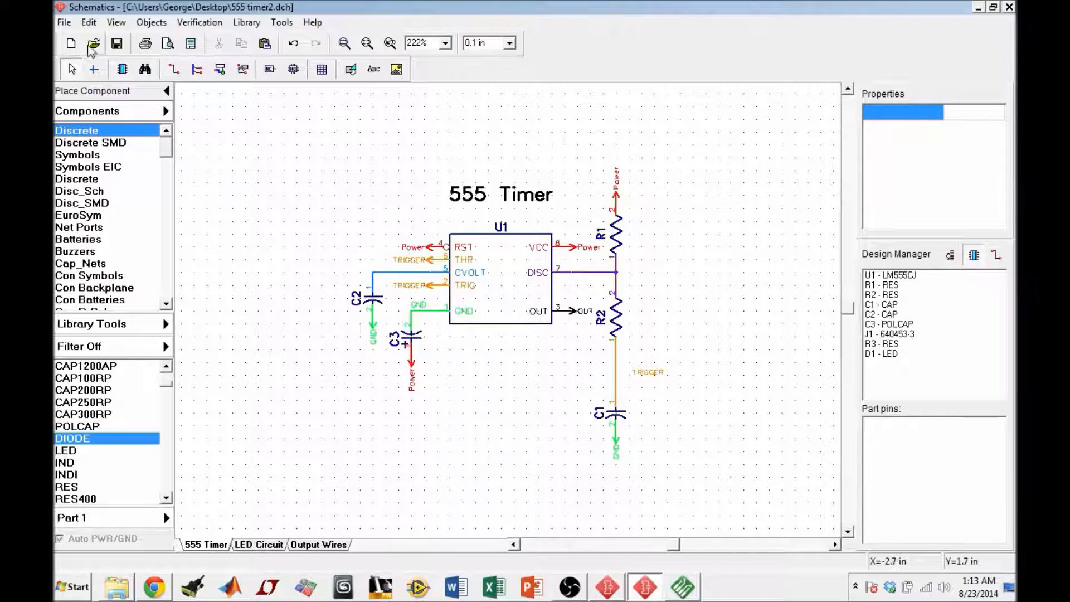
# Inspect the ANSI (BR) title block in the Title Block Editor, including the properties of its upper-left field
pyautogui.click(64, 22)
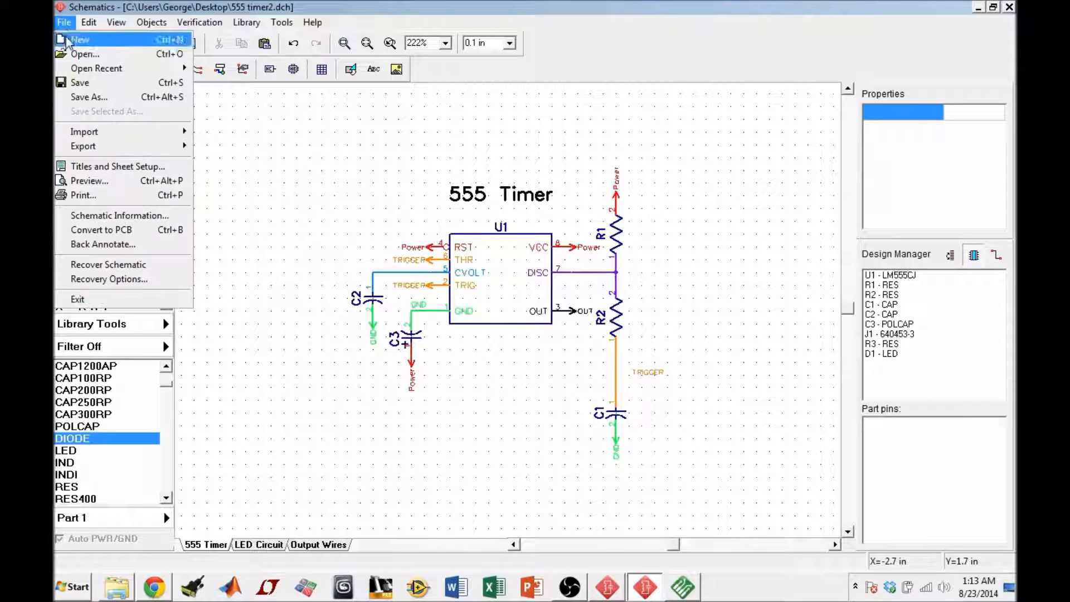
pyautogui.click(96, 167)
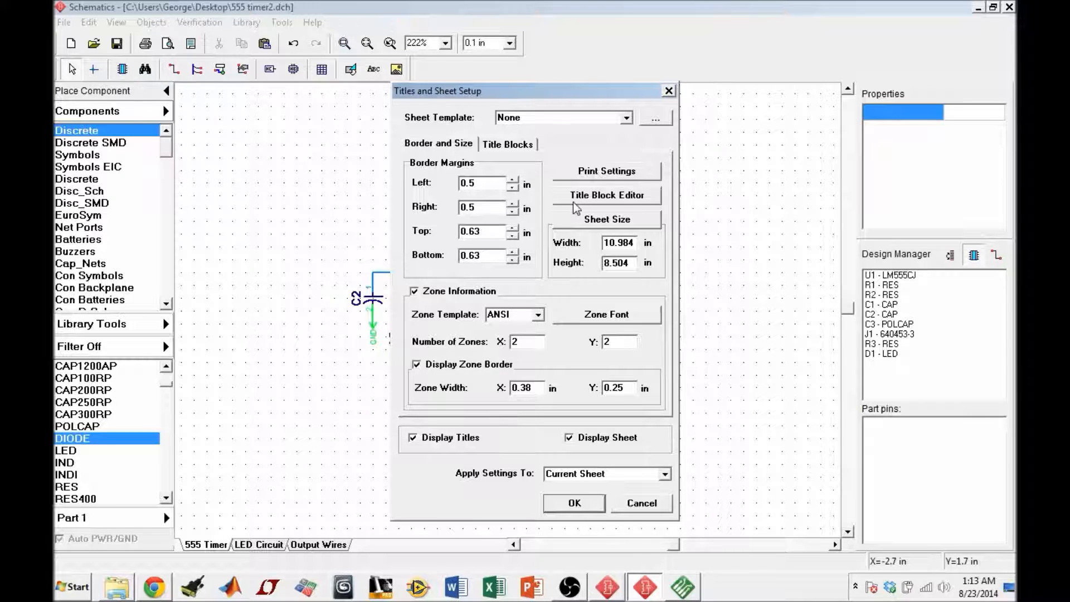
pyautogui.click(595, 200)
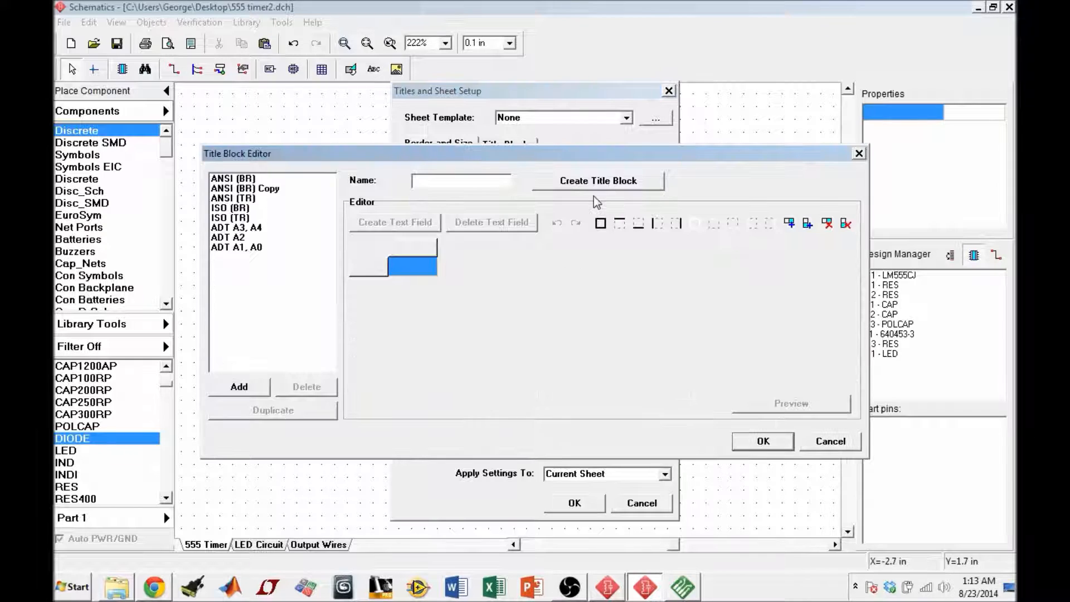
pyautogui.click(232, 181)
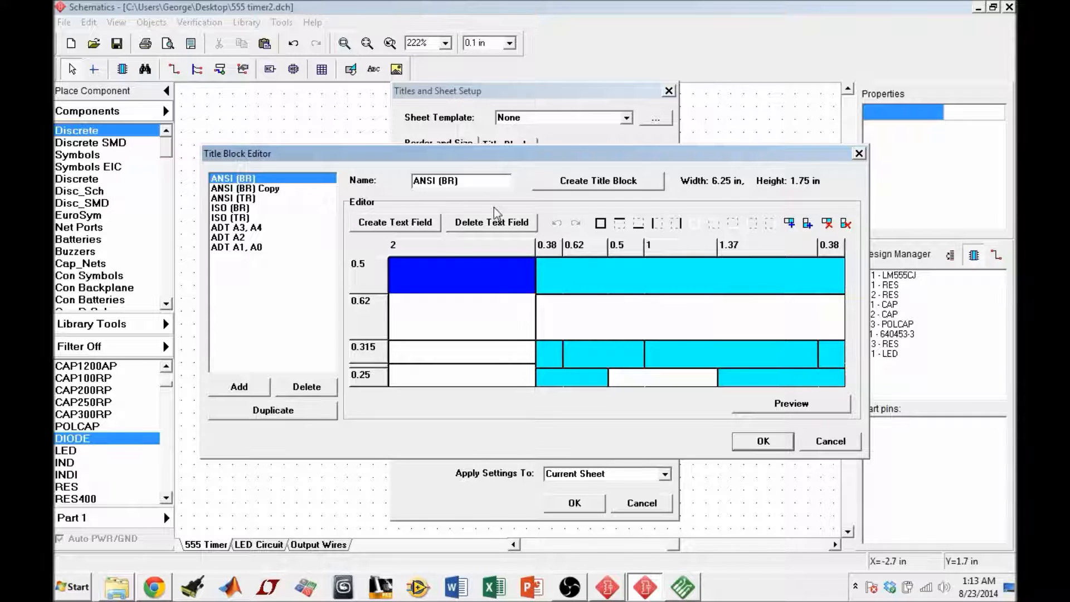
pyautogui.moveTo(645, 157); pyautogui.dragTo(645, 116)
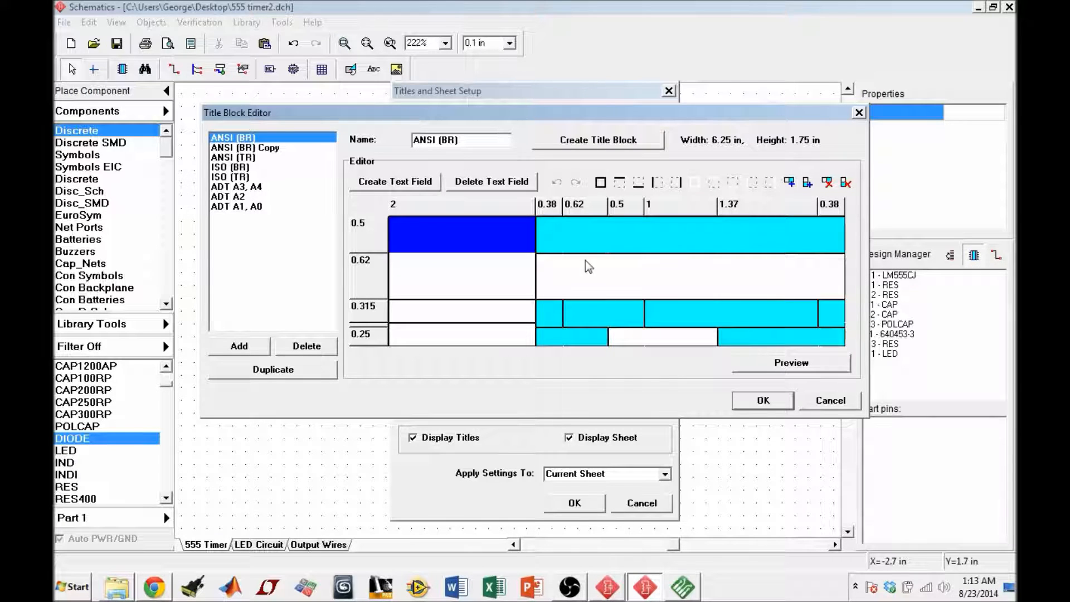
pyautogui.doubleClick(435, 244)
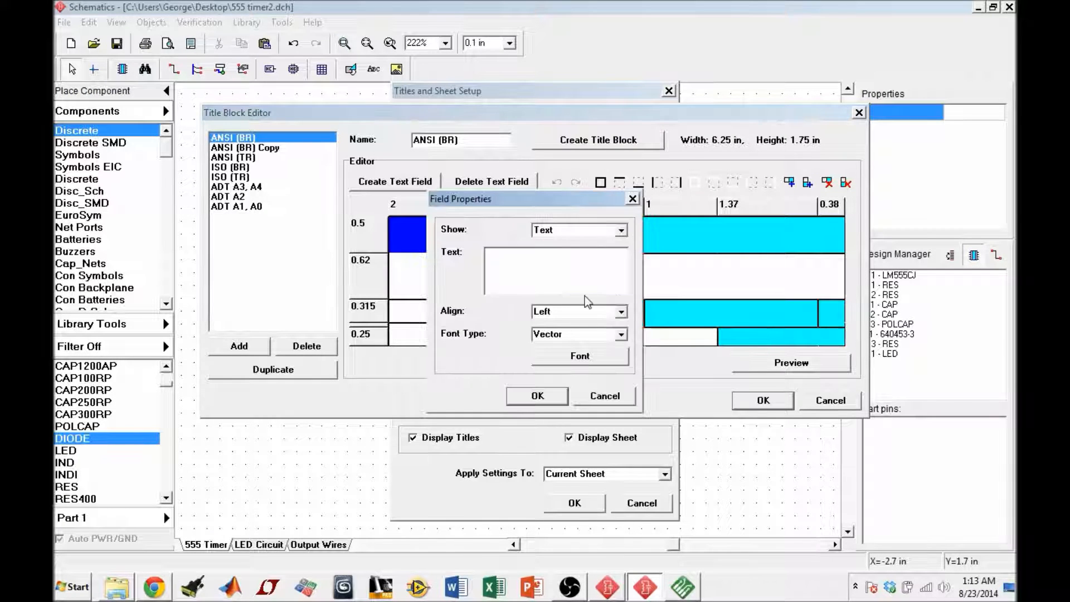
pyautogui.click(600, 398)
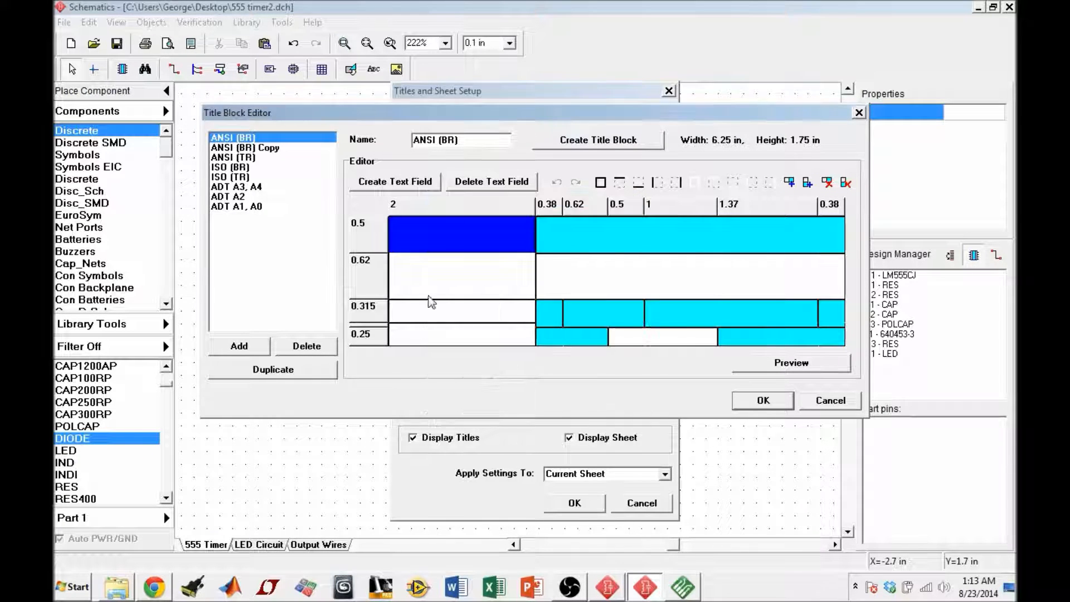
# Inspect the upper-left field of the ANSI (BR) Copy title block, return to ANSI (BR), and close the Title Block Editor
pyautogui.click(262, 146)
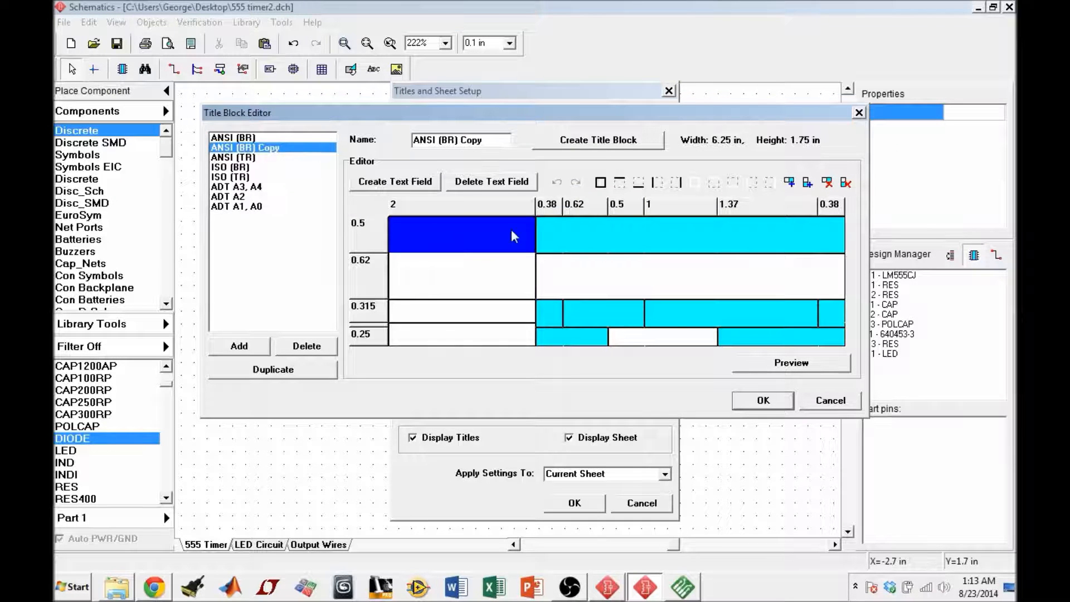
pyautogui.doubleClick(454, 237)
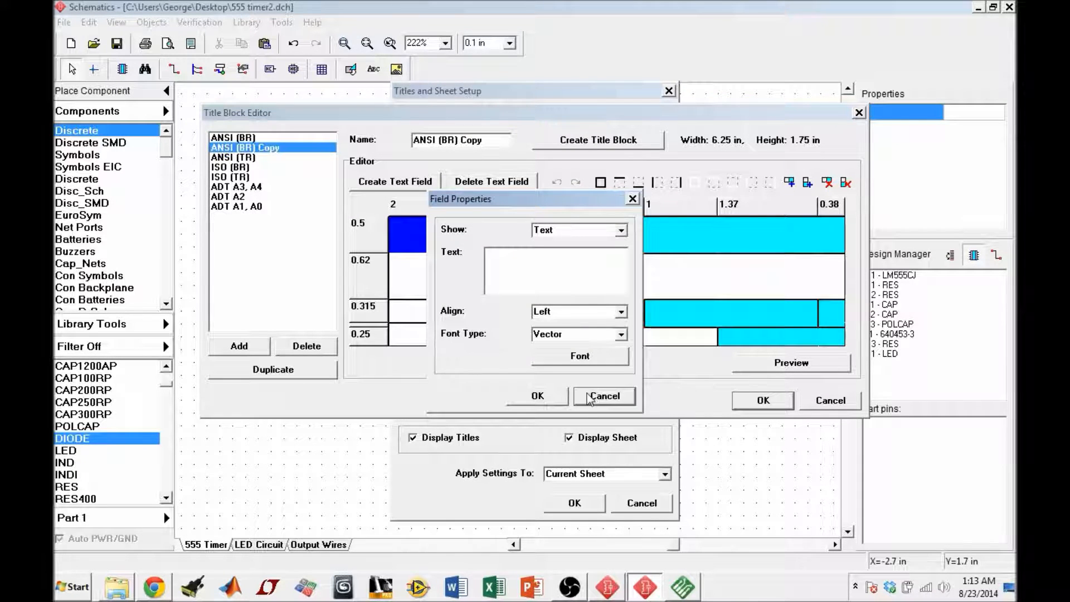
pyautogui.click(538, 396)
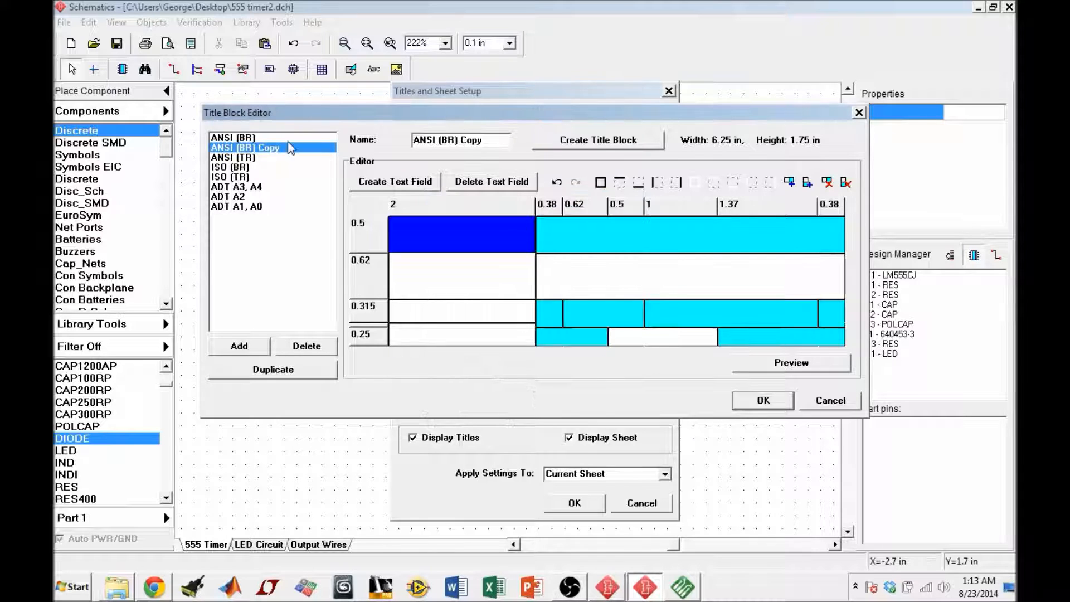
pyautogui.click(228, 139)
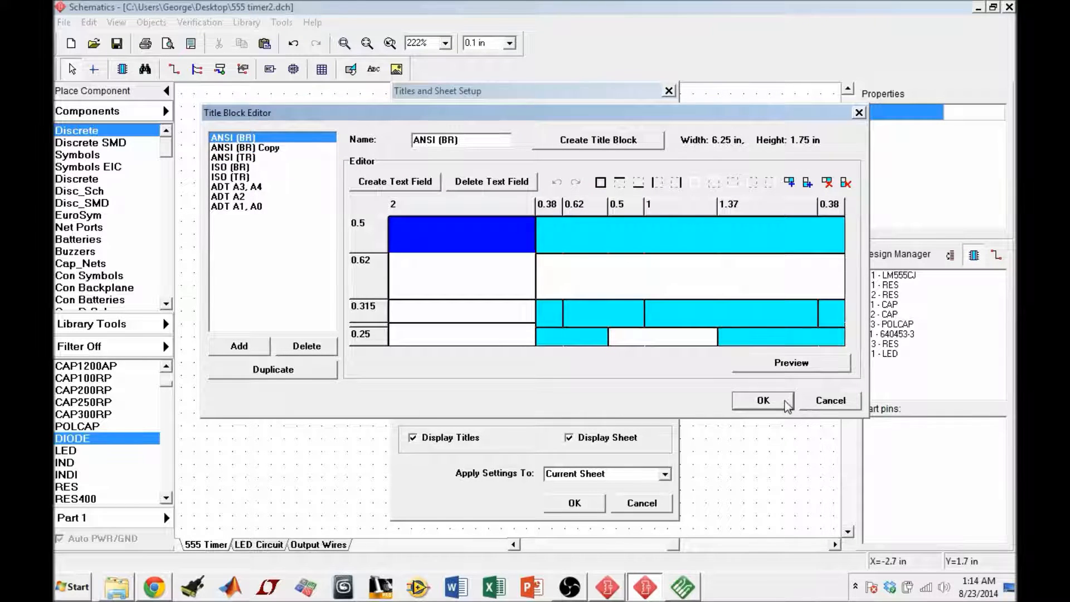
pyautogui.click(763, 401)
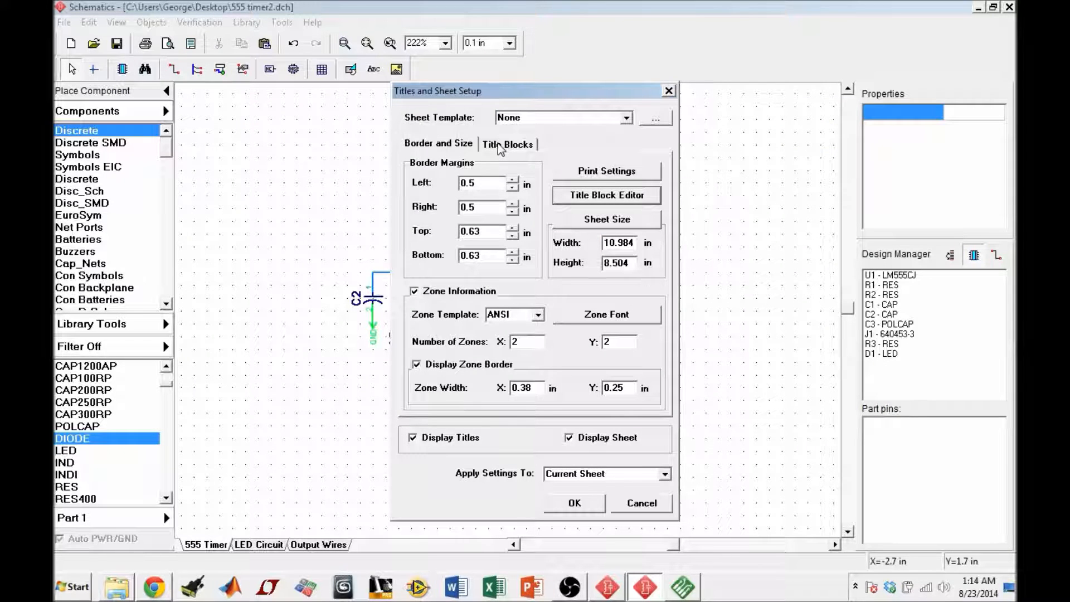
# Check the print settings without changing them, and set the top-left title block to None and the top-right one to ANSI (TR)
pyautogui.click(595, 176)
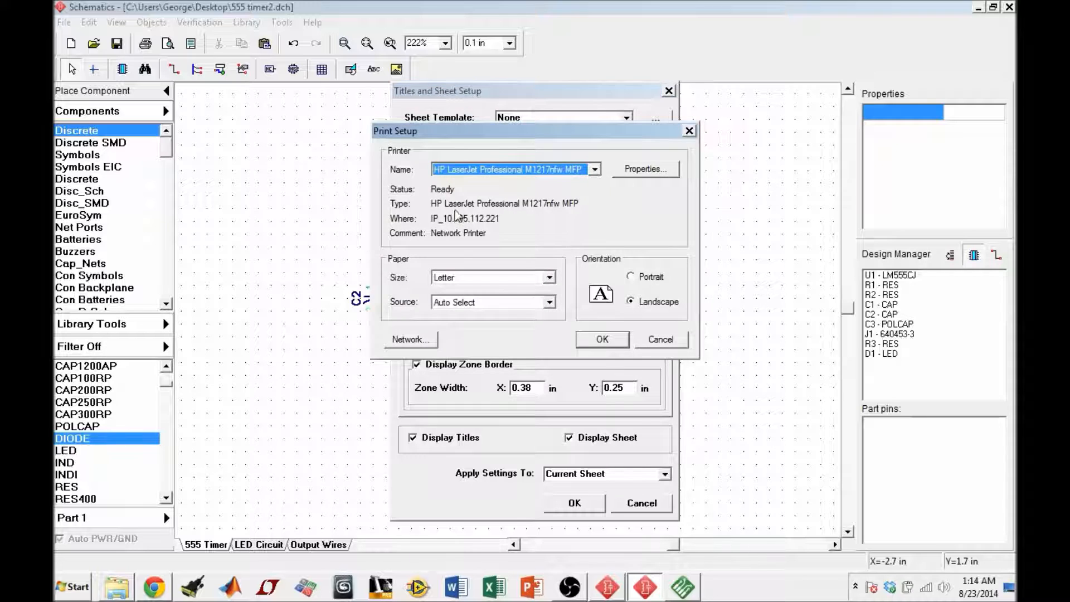
pyautogui.click(658, 344)
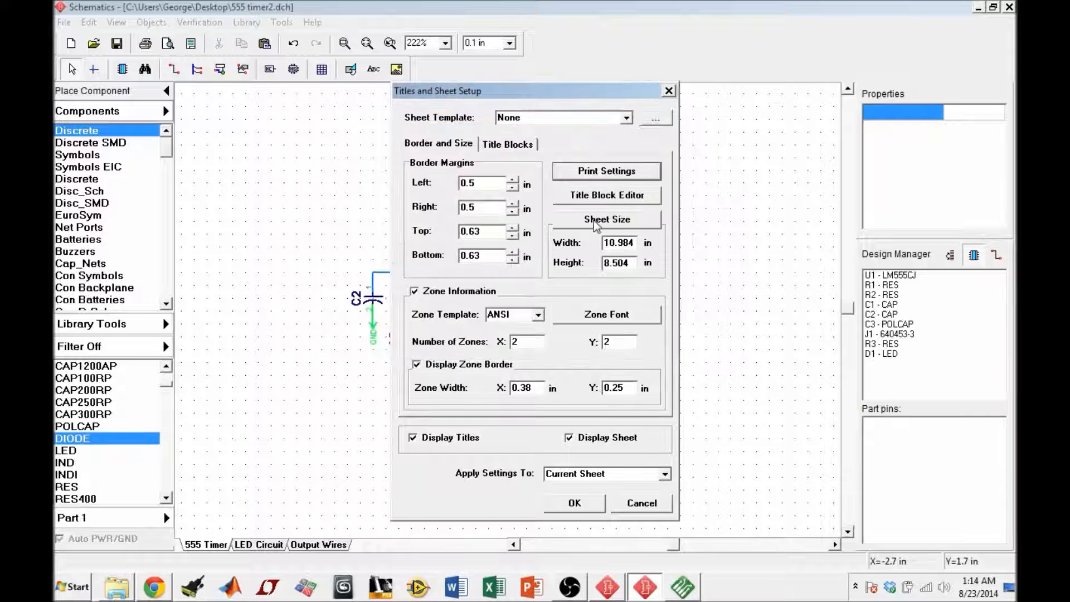
pyautogui.click(506, 144)
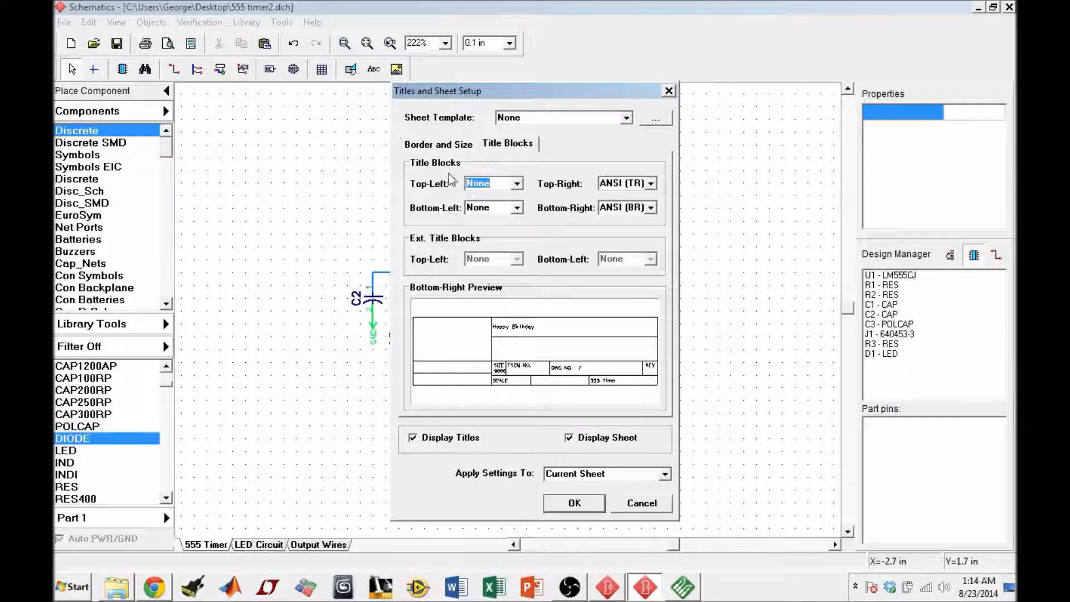
pyautogui.click(517, 184)
pyautogui.click(504, 198)
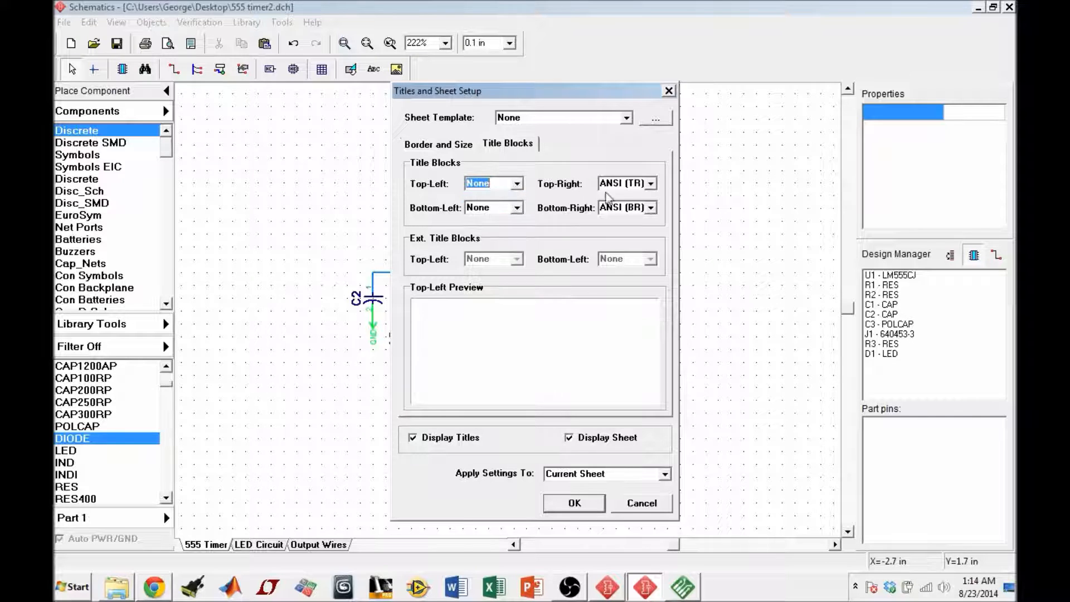
pyautogui.click(651, 184)
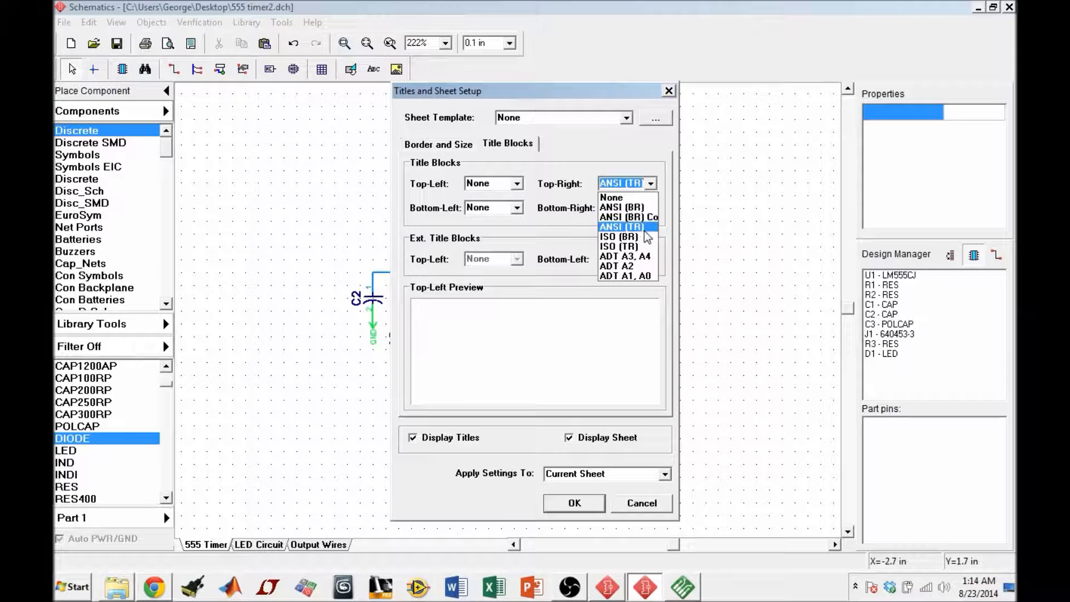
pyautogui.click(644, 226)
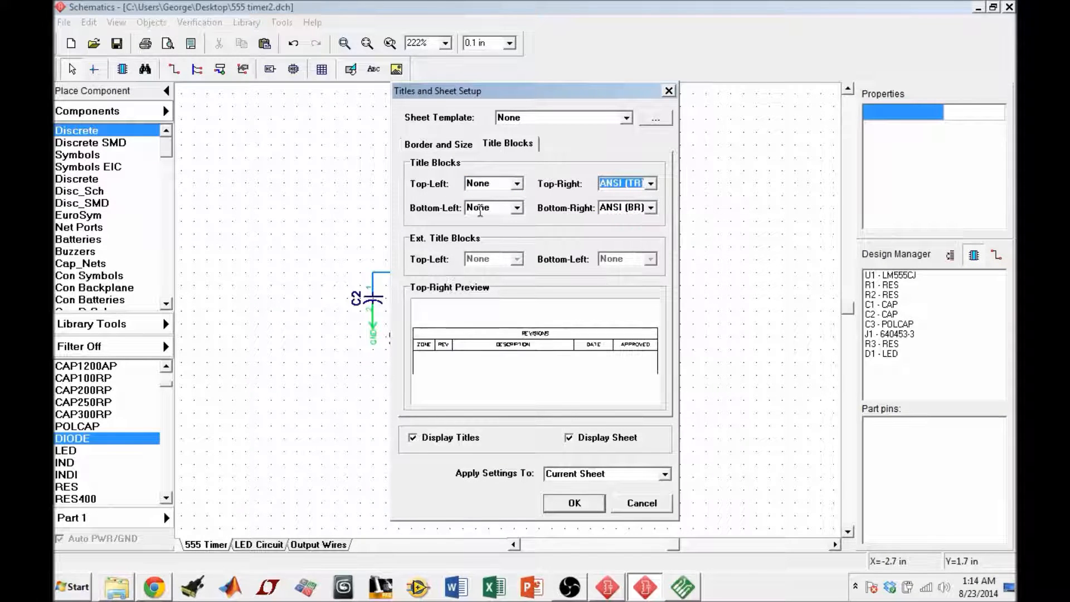
# Leave the bottom-left title block at None, set the bottom-right one to ANSI (BR), and apply the sheet setup
pyautogui.click(518, 210)
pyautogui.click(517, 210)
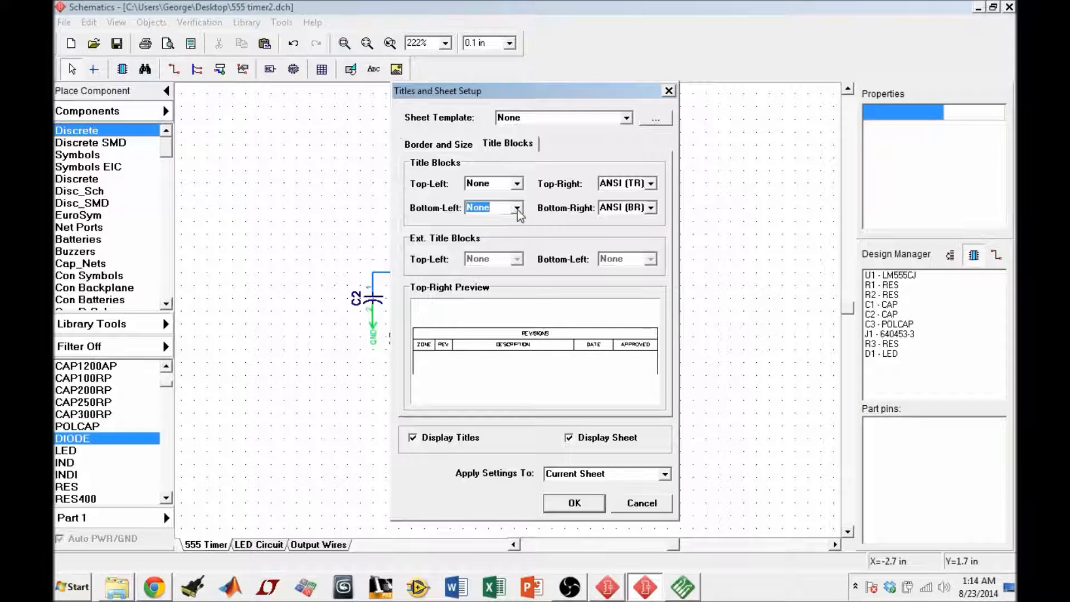
pyautogui.click(652, 209)
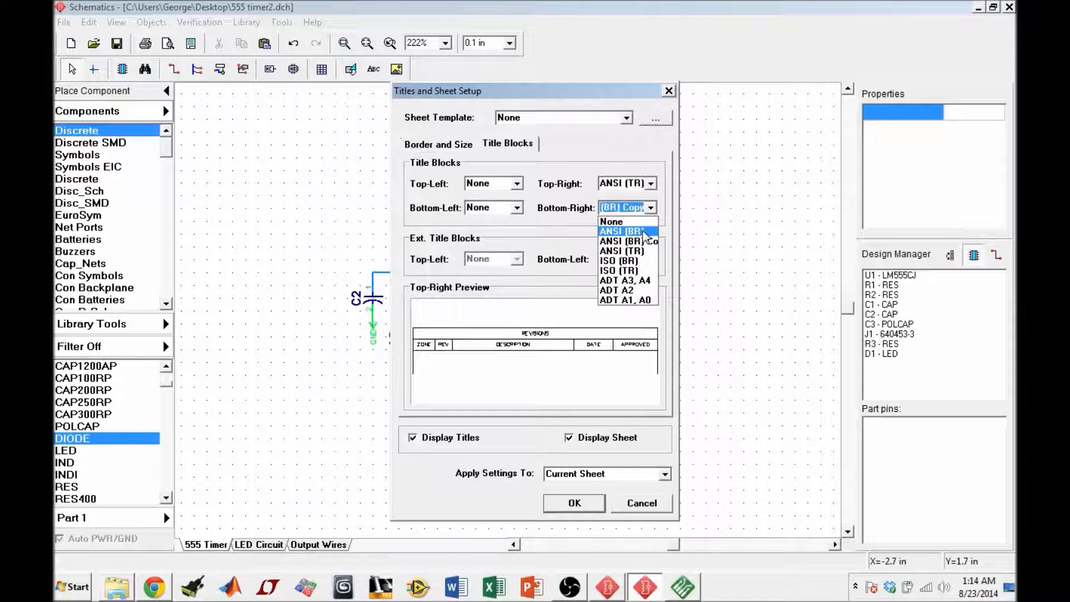
pyautogui.click(644, 231)
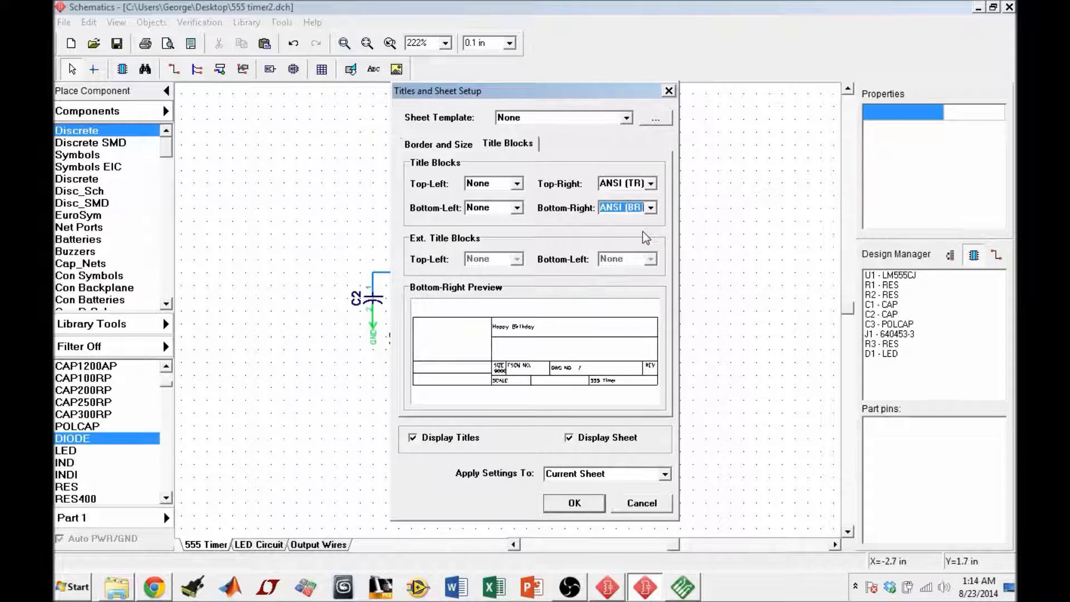
pyautogui.click(566, 504)
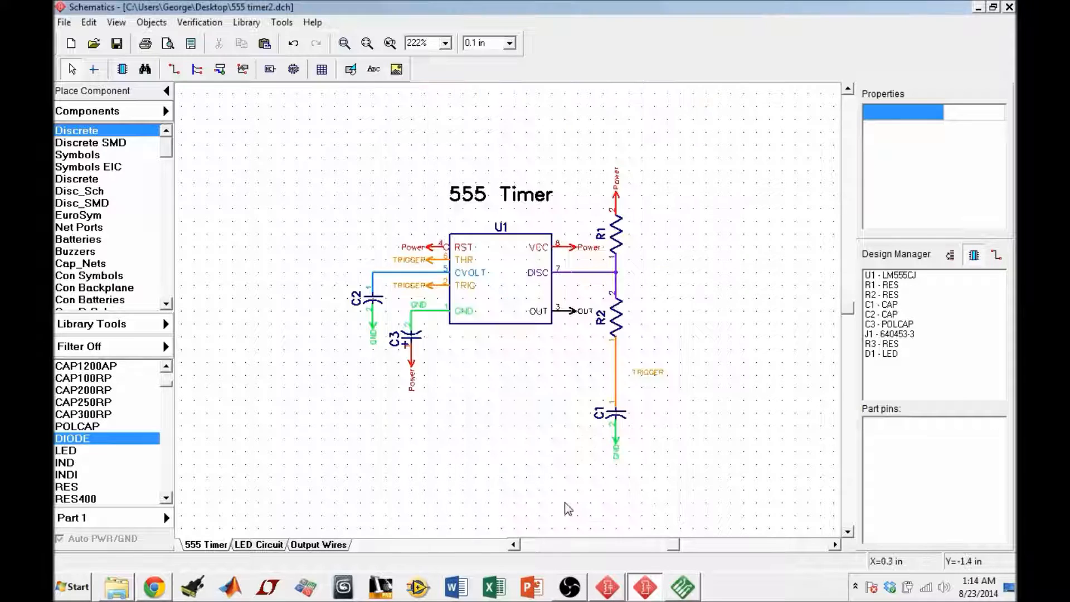
# Review the title block assignments and display options in the titles and sheet setup for the current sheet
pyautogui.click(64, 22)
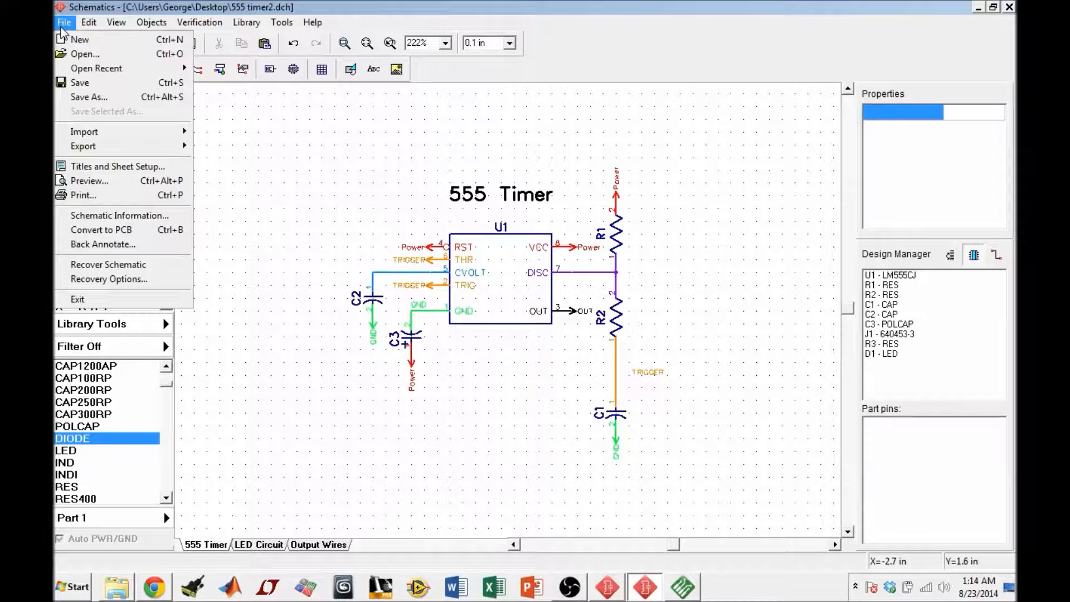
pyautogui.click(93, 167)
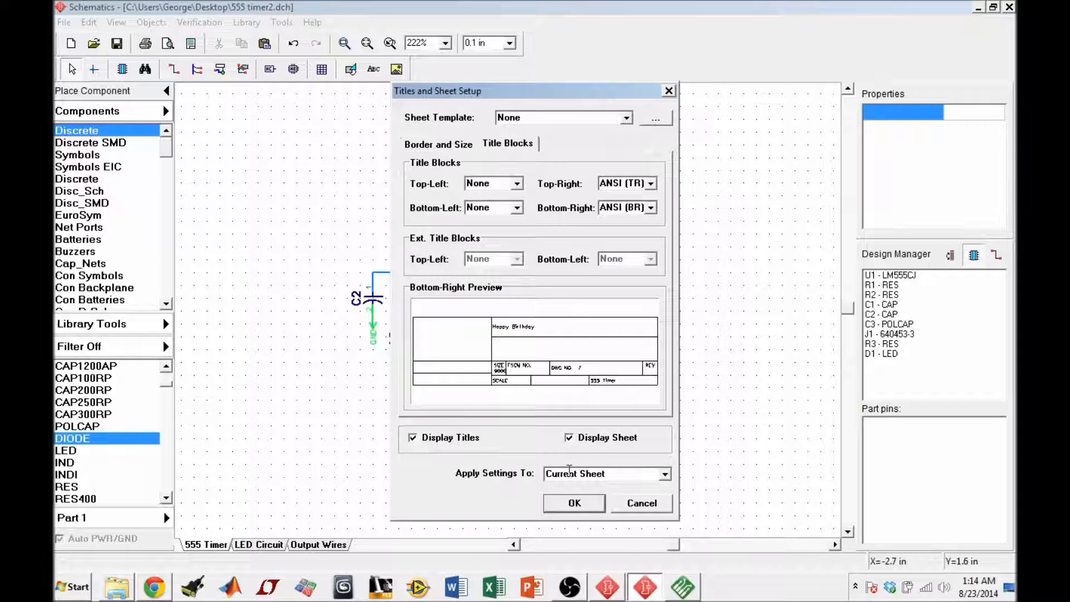
pyautogui.click(571, 511)
pyautogui.click(60, 24)
pyautogui.press('Escape')
# Preview the 555 Timer sheet with its border and title blocks, and close the preview
pyautogui.click(64, 22)
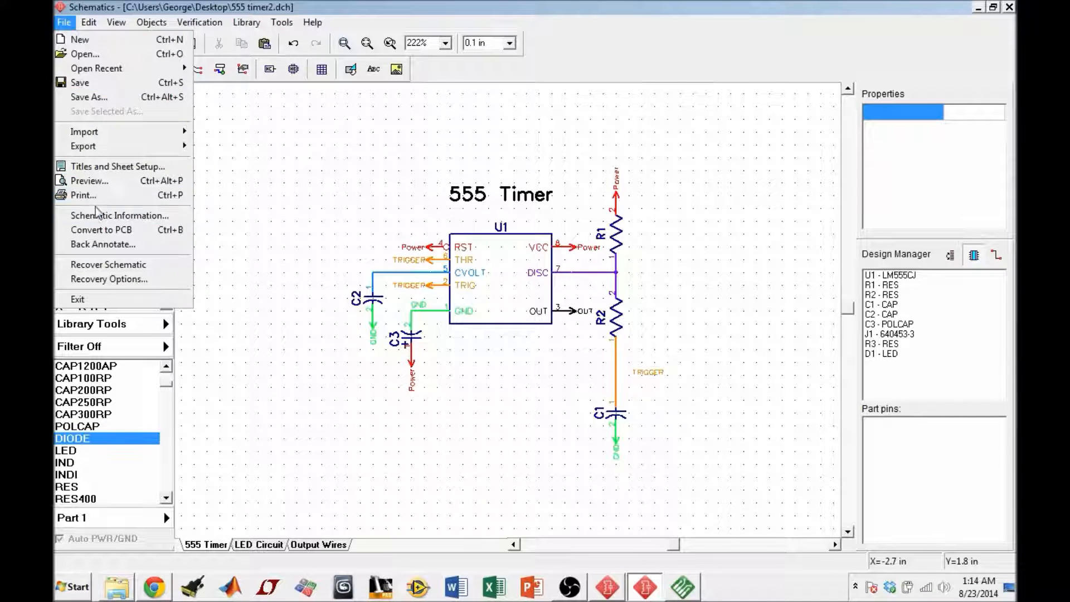
pyautogui.click(91, 181)
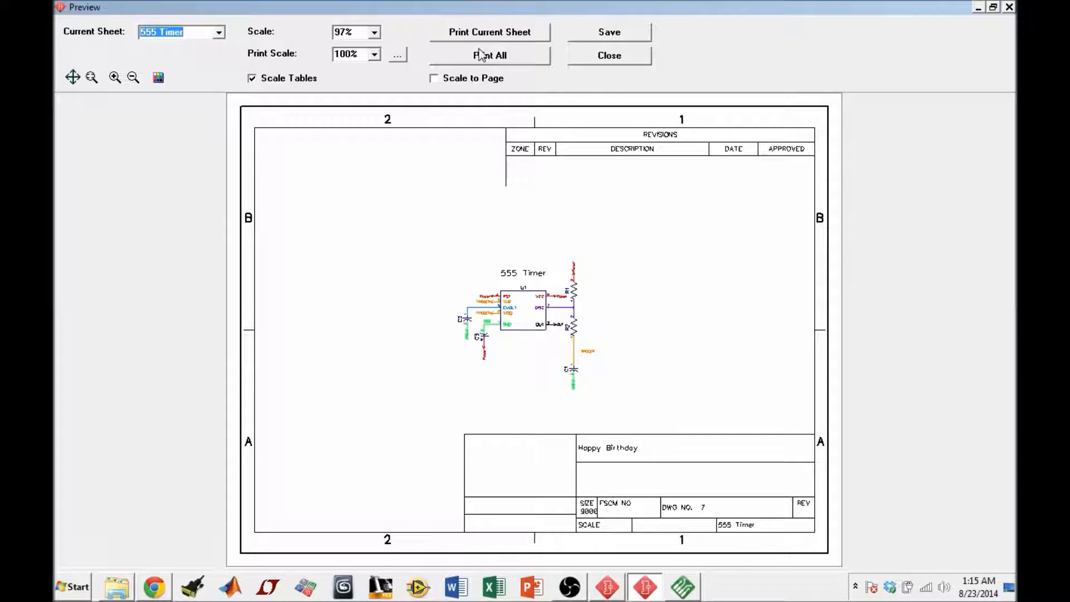
pyautogui.click(1009, 8)
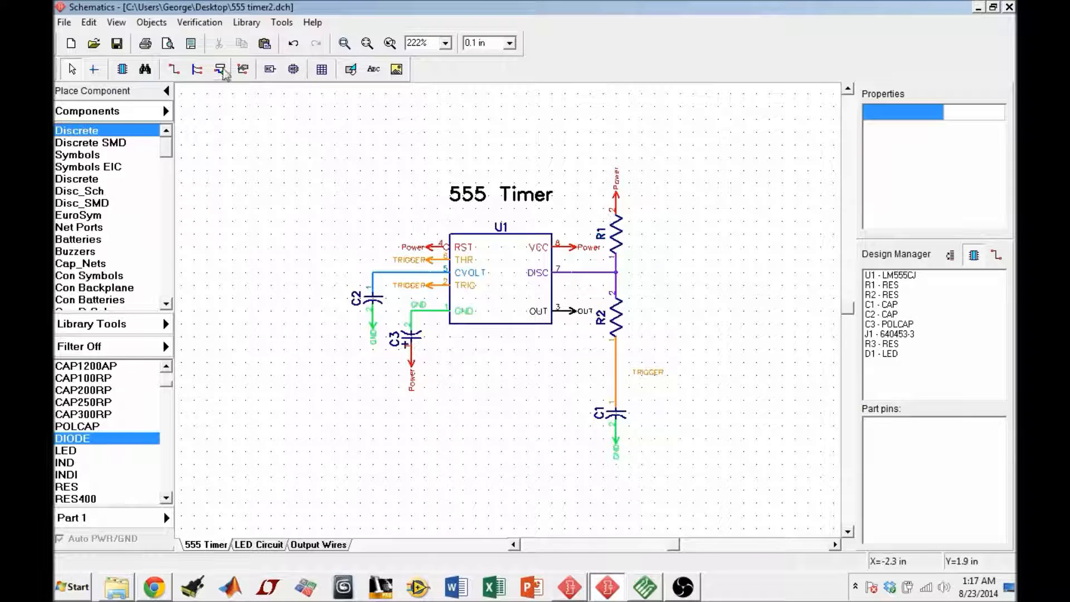
# Start a bill of materials and delete all its default columns: RefDes, Value, Quantity, Part and Type
pyautogui.click(117, 25)
pyautogui.press('Right')
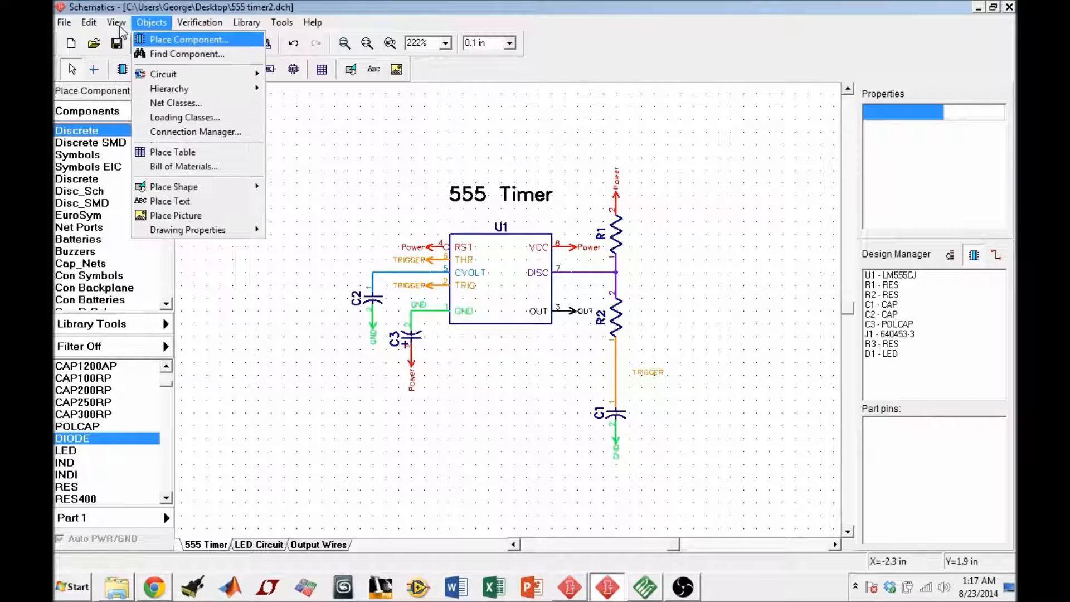
pyautogui.press('Down')
pyautogui.press('Down')
pyautogui.press('Down')
pyautogui.press('Down')
pyautogui.press('Down')
pyautogui.press('Down')
pyautogui.press('Down')
pyautogui.press('Down')
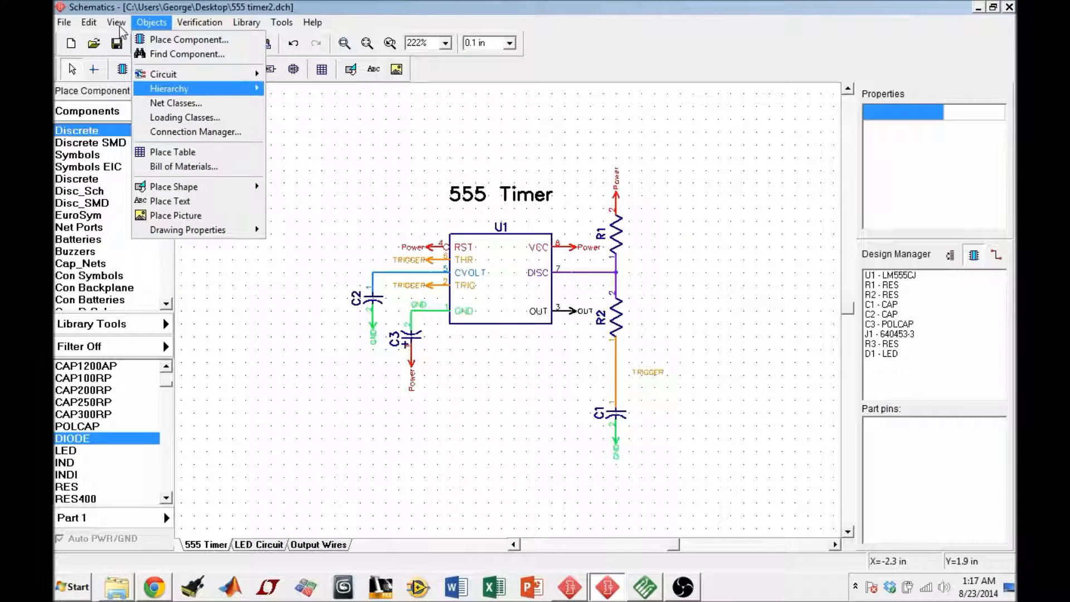
pyautogui.press('Return')
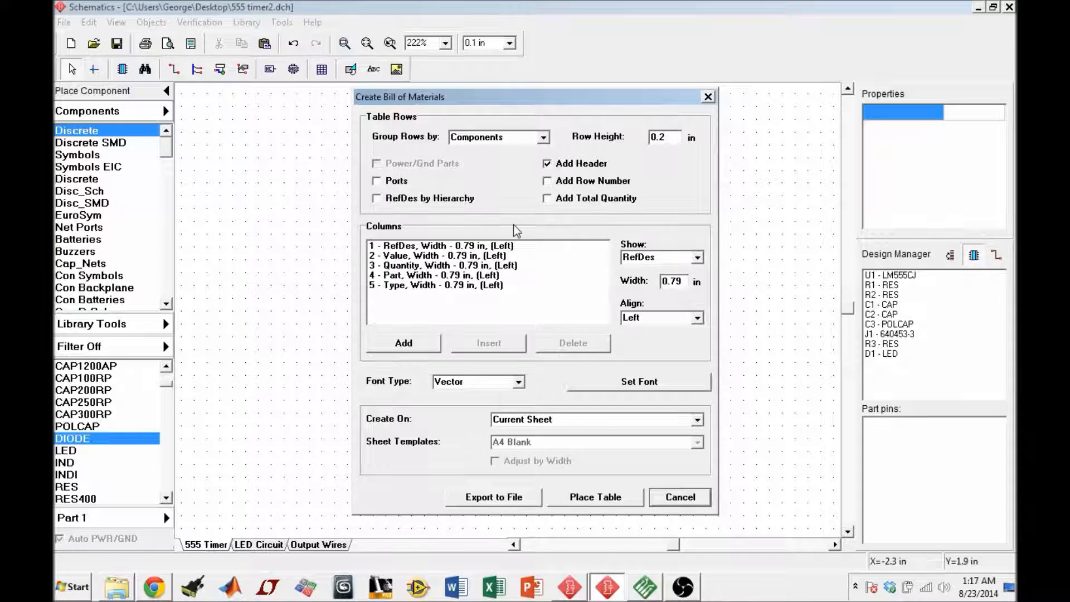
pyautogui.click(395, 248)
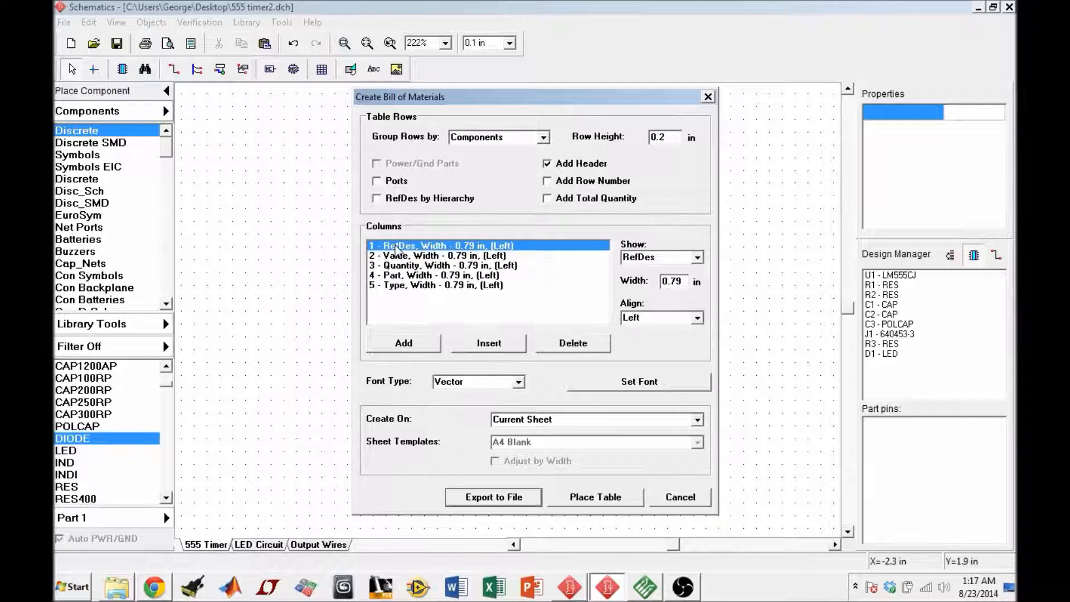
pyautogui.click(562, 344)
pyautogui.click(562, 343)
pyautogui.click(562, 344)
pyautogui.click(562, 344)
pyautogui.click(562, 343)
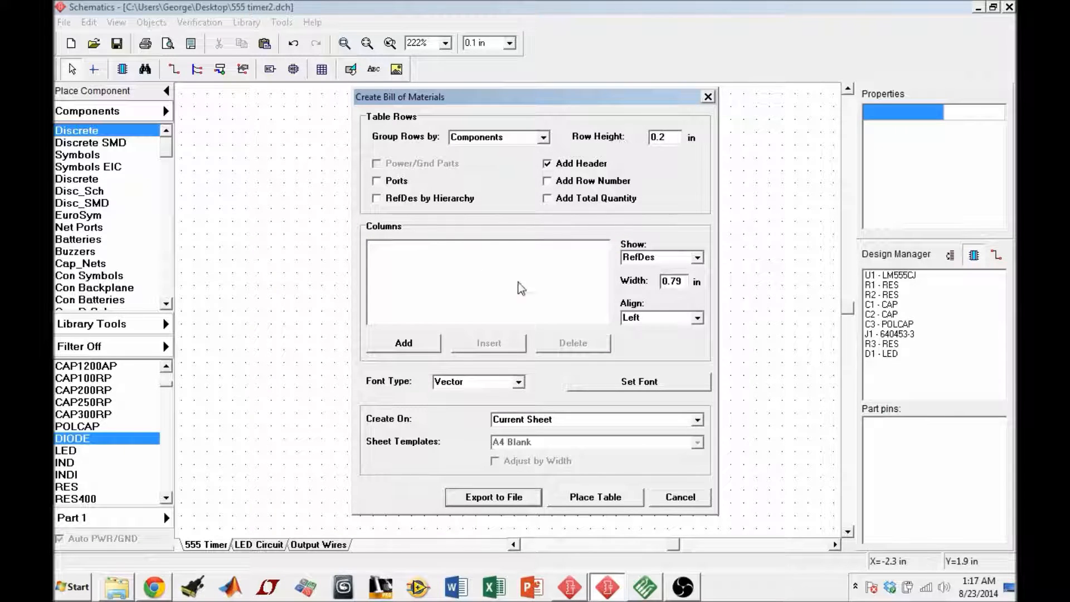
# Add RefDes, Value, Type and Part columns to the bill of materials, each 0.79 in wide and left-aligned
pyautogui.click(396, 346)
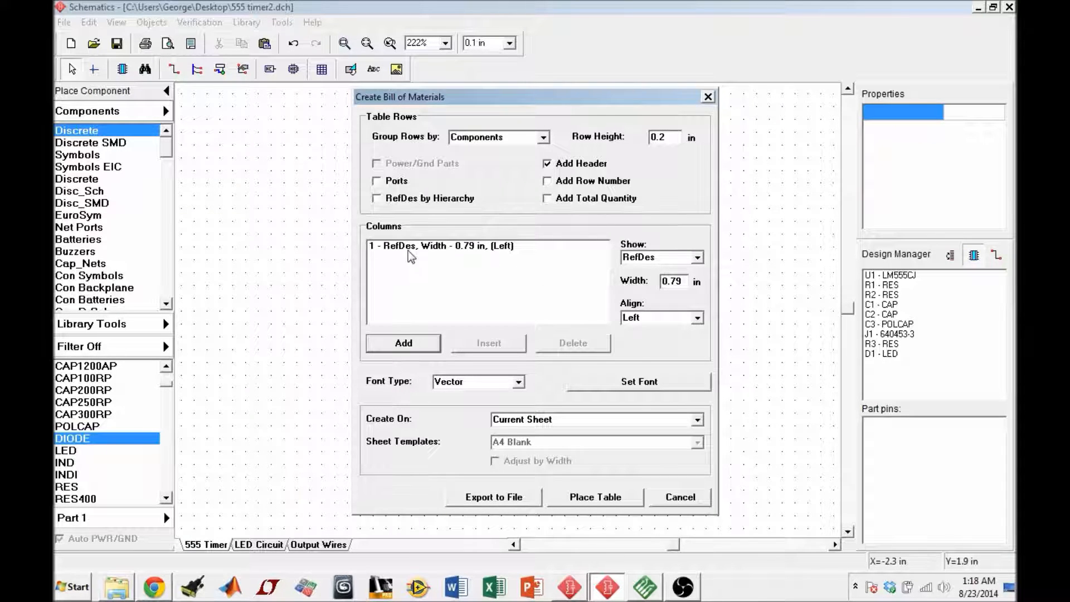
pyautogui.click(697, 257)
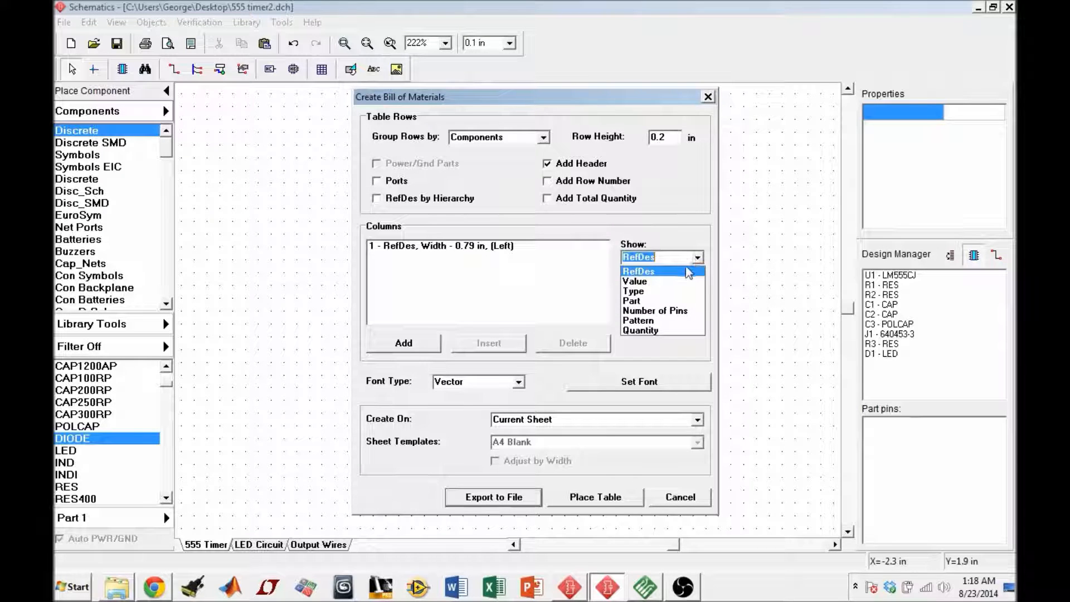
pyautogui.click(674, 283)
pyautogui.click(402, 341)
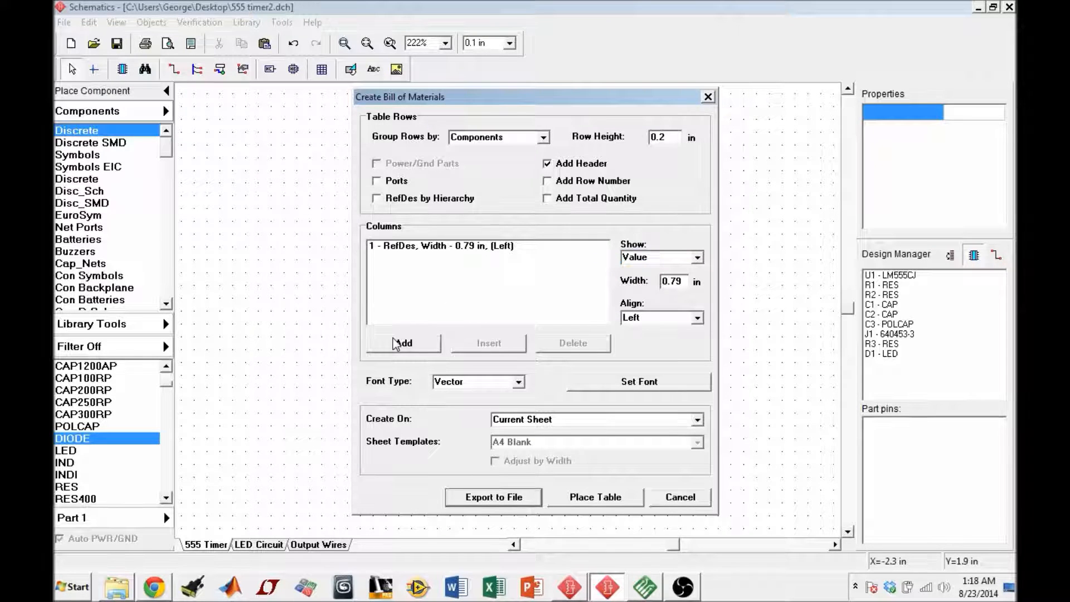
pyautogui.click(692, 258)
pyautogui.click(671, 289)
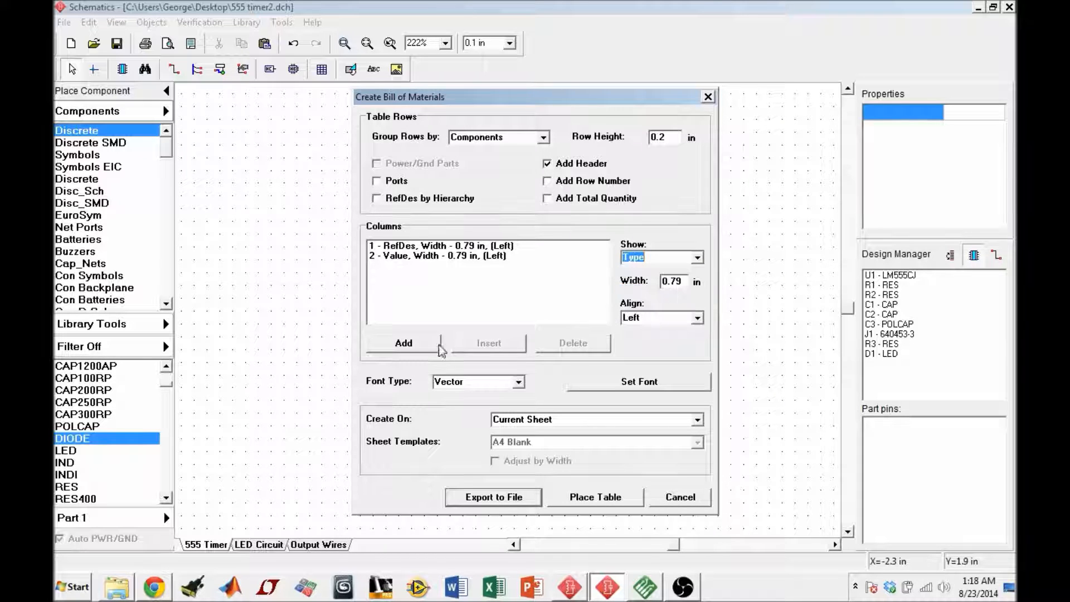
pyautogui.click(397, 348)
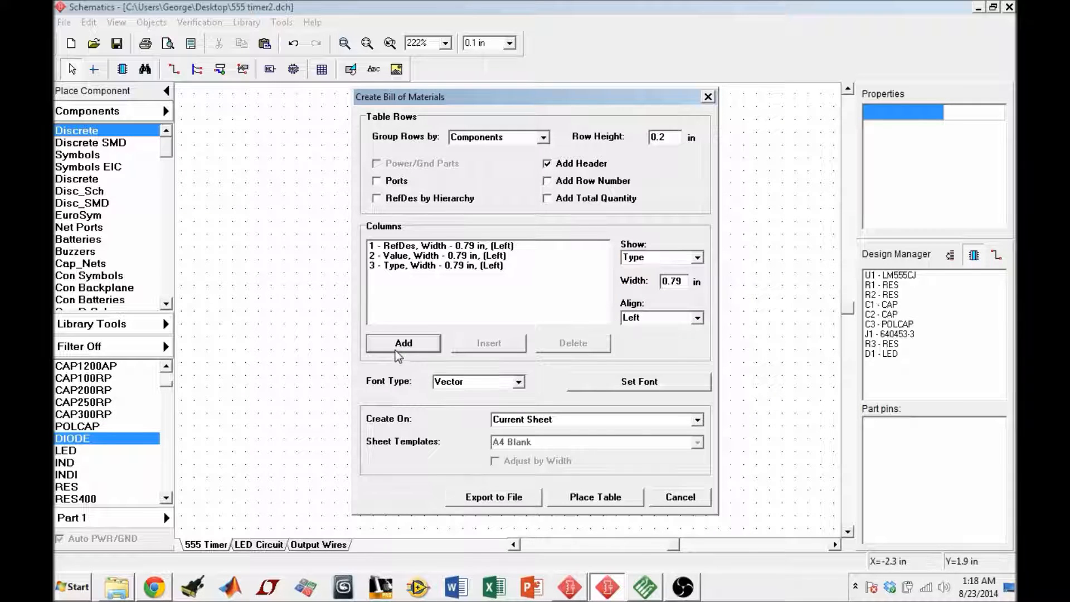
pyautogui.click(696, 258)
pyautogui.click(658, 301)
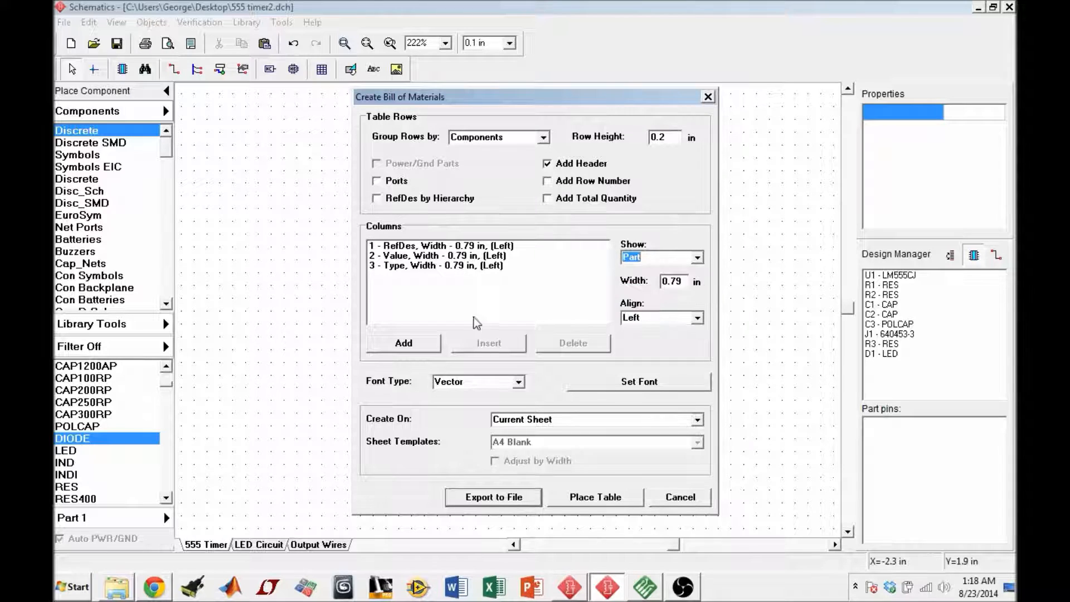
pyautogui.click(398, 344)
# Add Number of Pins, Pattern and Quantity columns to the bill of materials
pyautogui.click(697, 258)
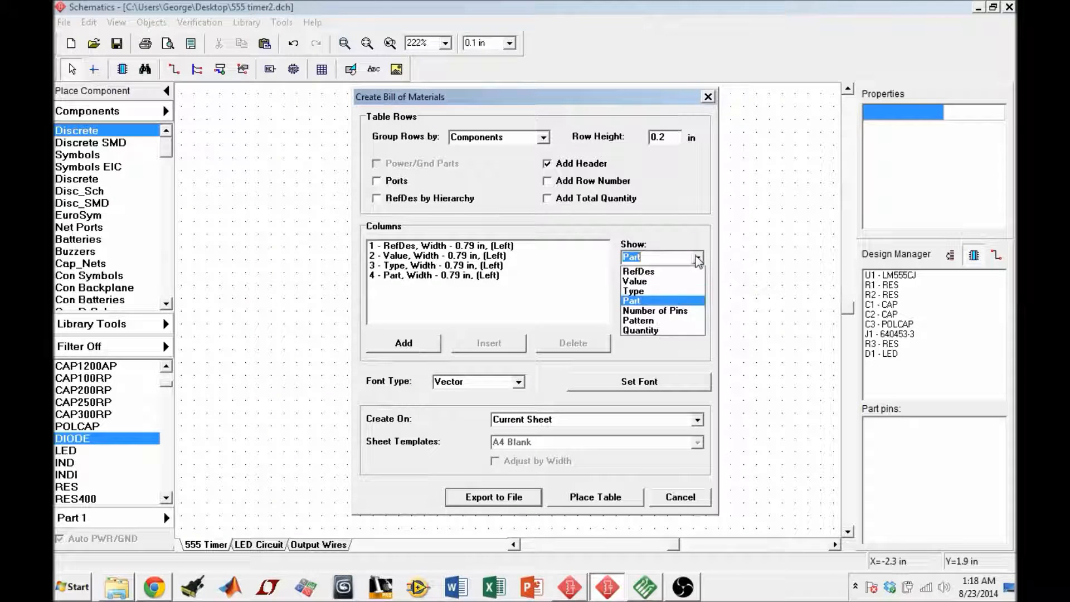
pyautogui.click(667, 311)
pyautogui.click(403, 344)
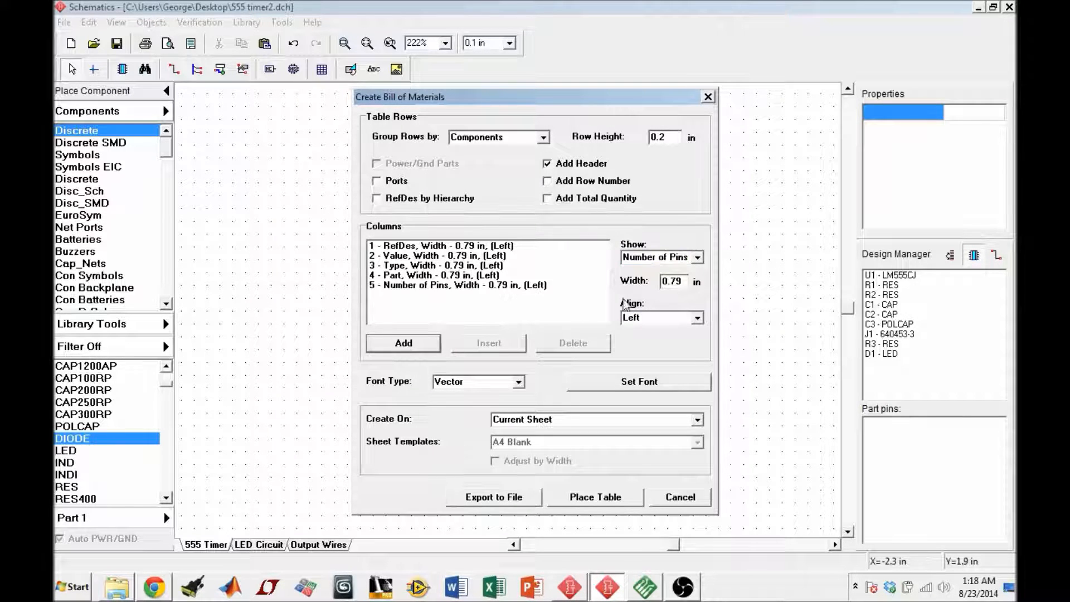
pyautogui.click(697, 258)
pyautogui.click(639, 321)
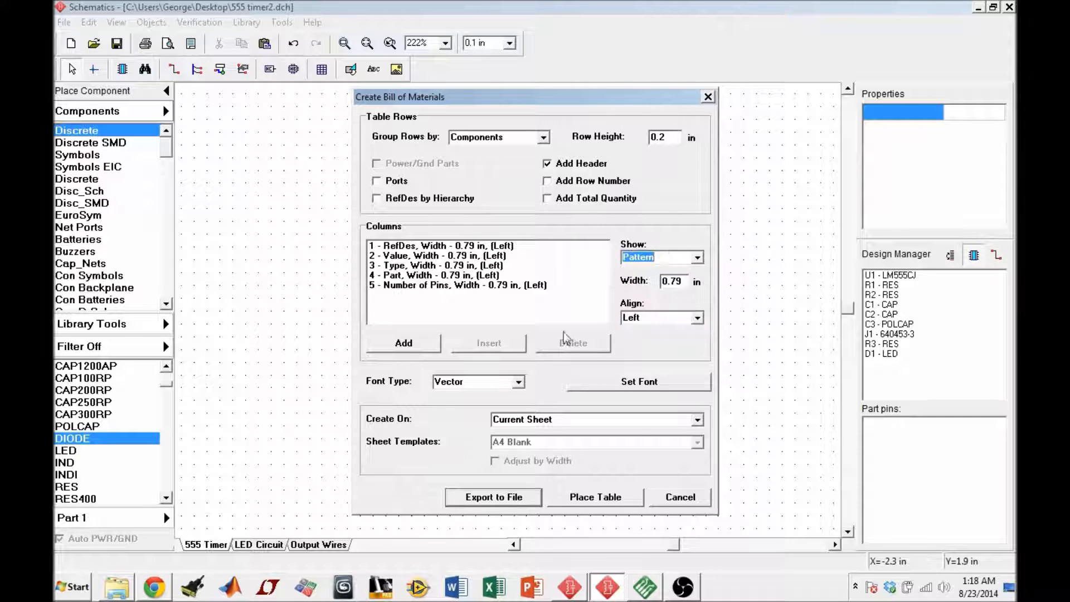
pyautogui.click(405, 346)
pyautogui.click(698, 259)
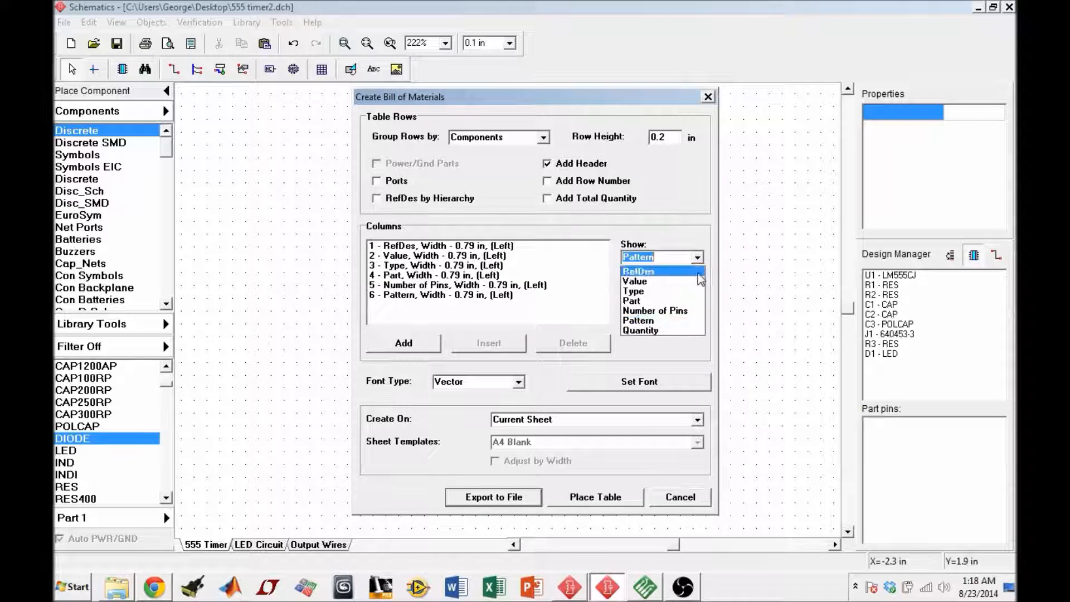
pyautogui.click(641, 331)
pyautogui.click(405, 347)
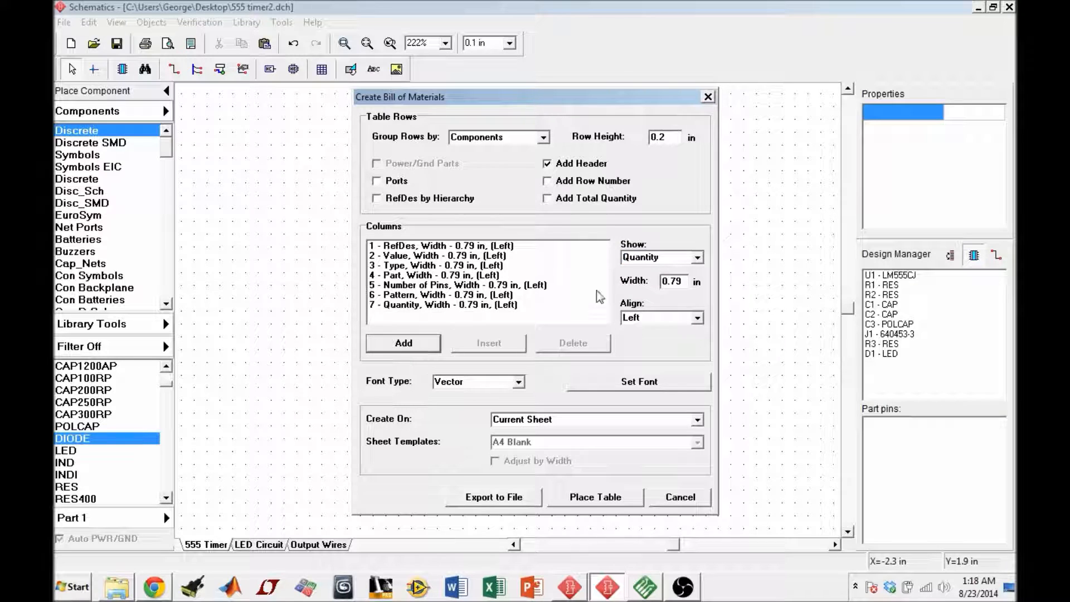
# Export the bill of materials to the Desktop as an Excel CSV named 555TimerBOM, accepting the default column divider
pyautogui.click(484, 498)
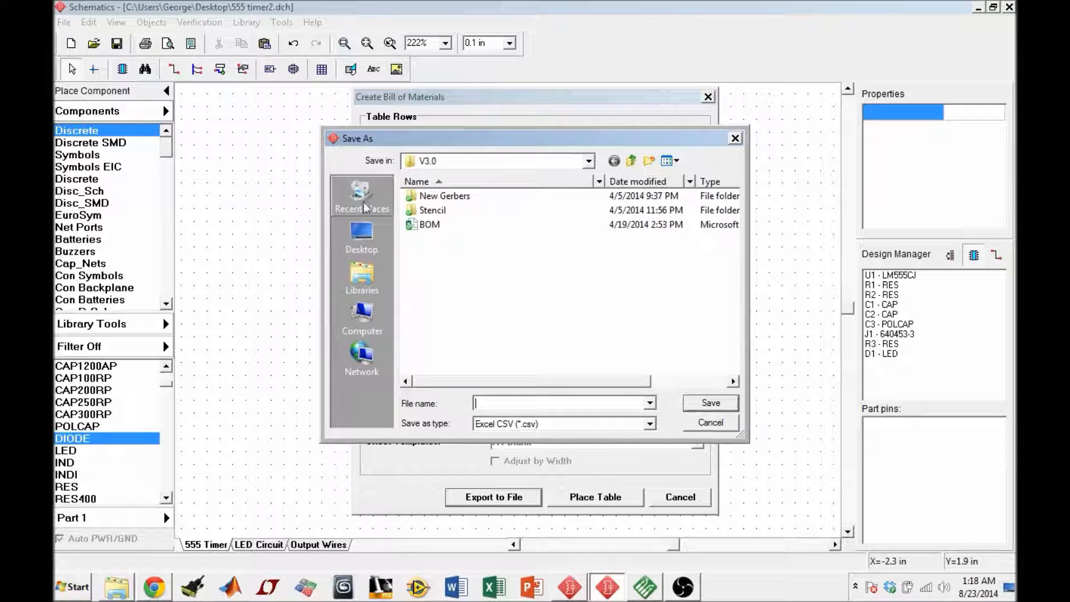
pyautogui.click(353, 237)
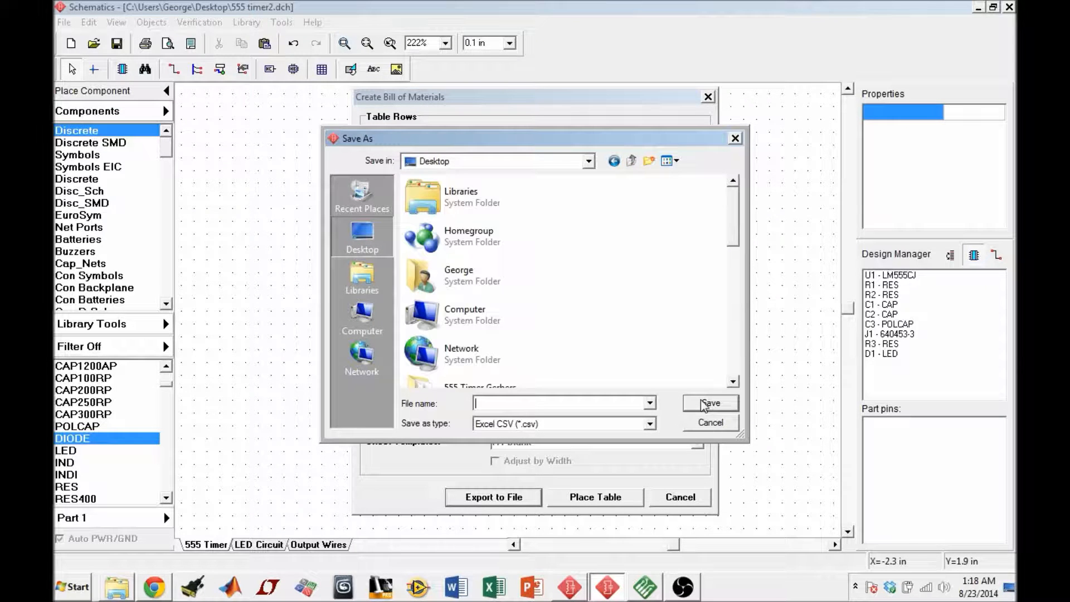
pyautogui.moveTo(739, 230); pyautogui.dragTo(755, 417)
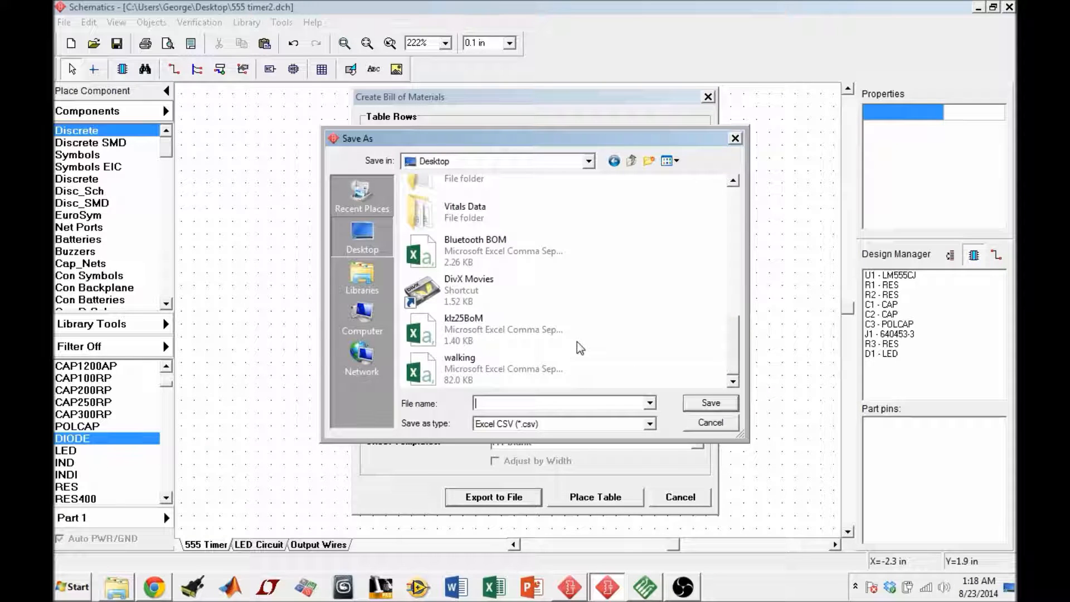
pyautogui.write('5')
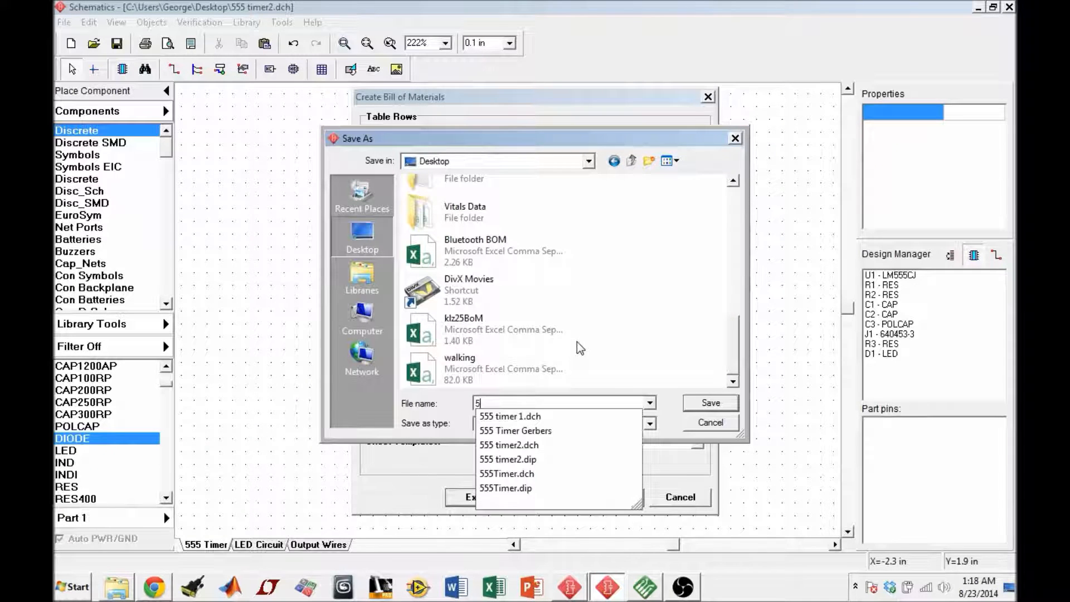
pyautogui.write('55Timer')
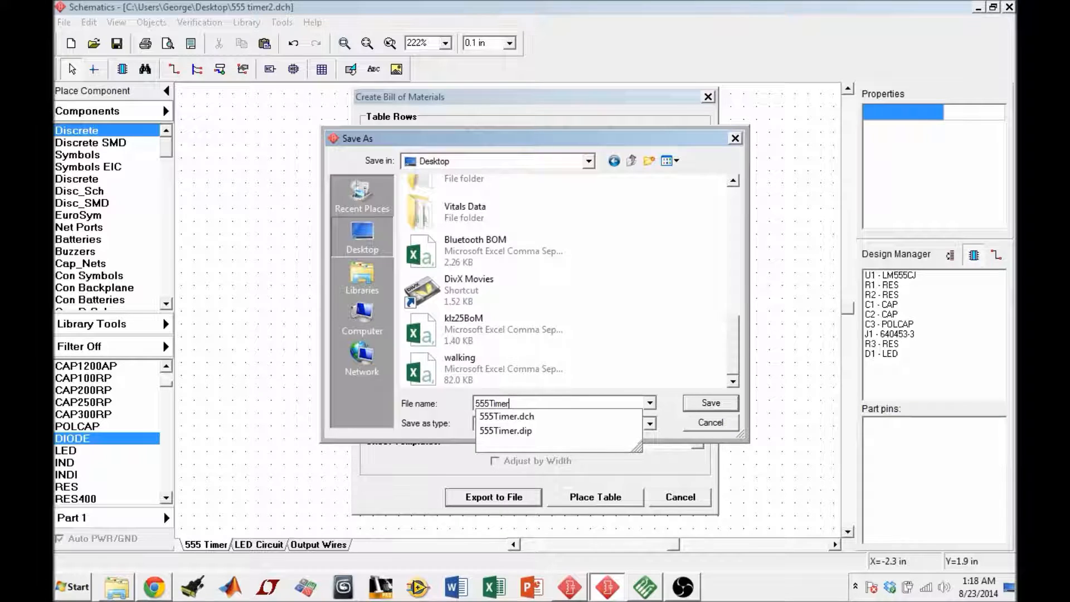
pyautogui.write('BOM')
pyautogui.click(708, 403)
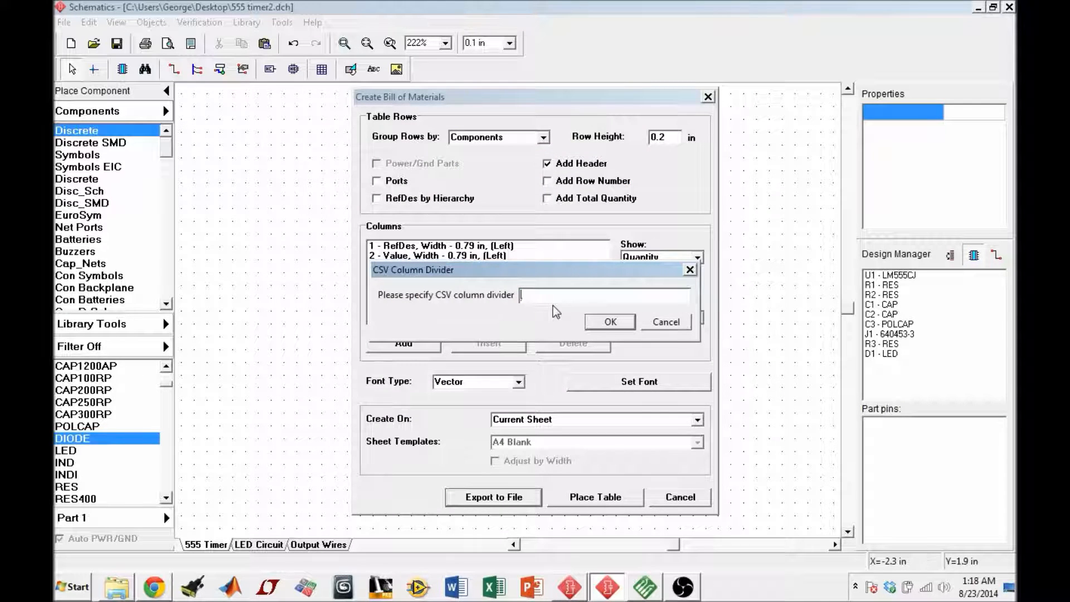
pyautogui.click(612, 325)
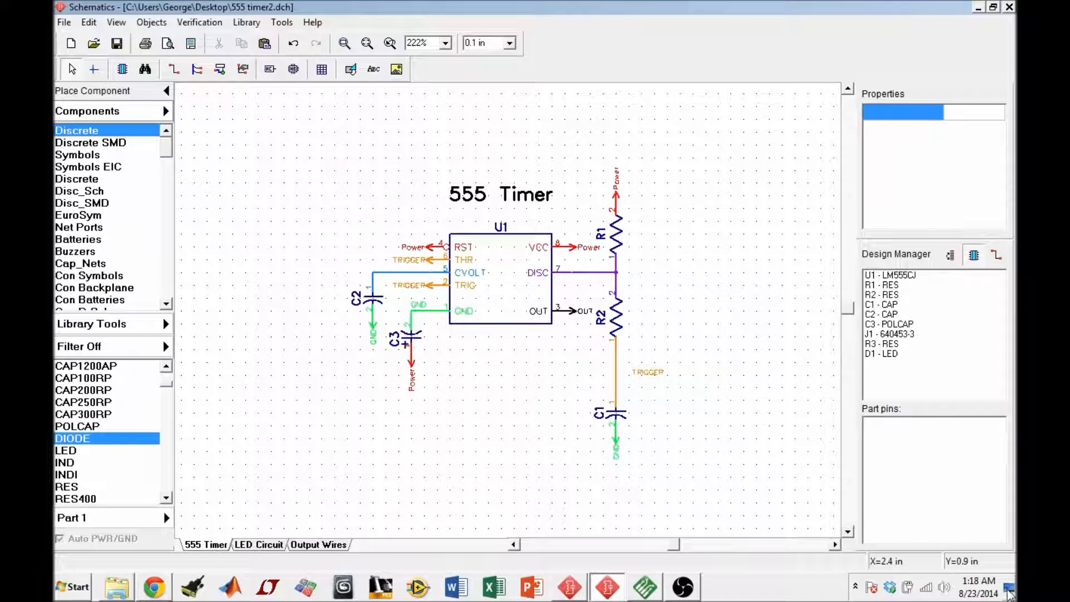
# Go to the desktop and open the exported 555TimerBOM file in Excel
pyautogui.click(1010, 595)
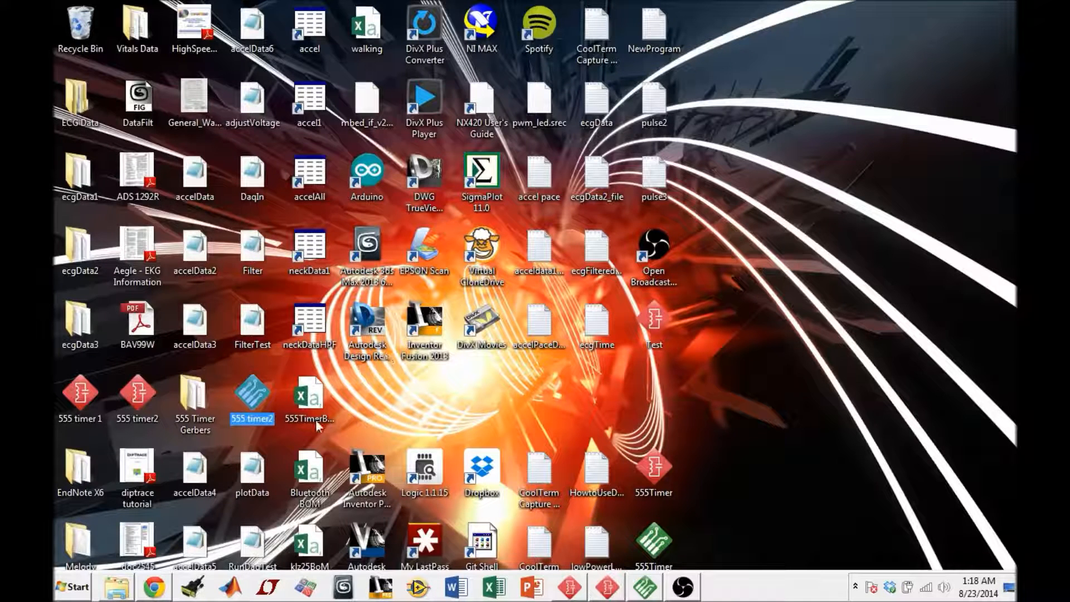
pyautogui.click(310, 397)
pyautogui.doubleClick(312, 399)
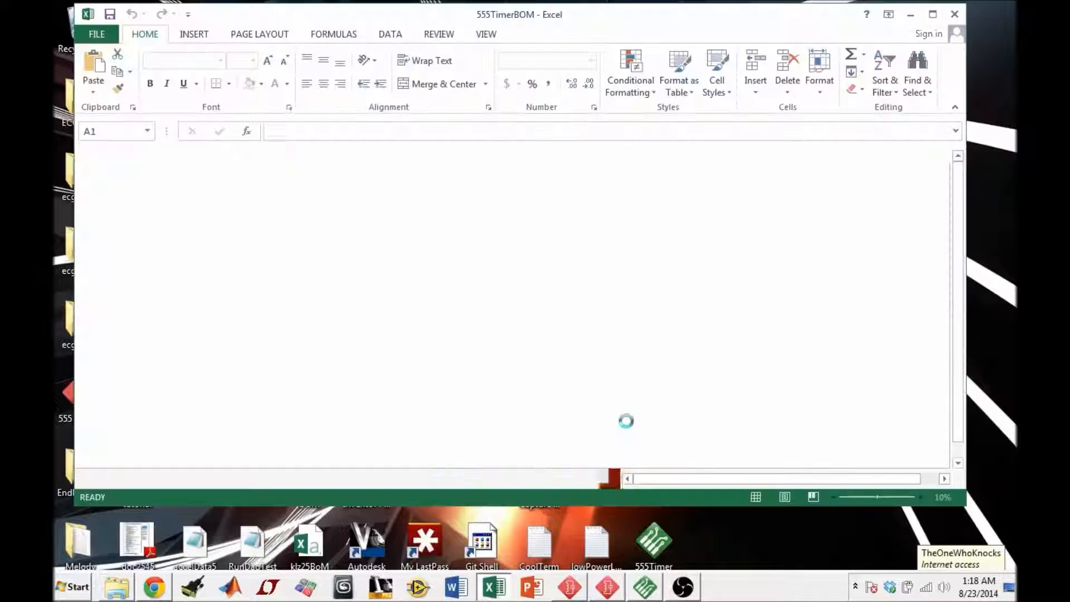
# Examine the reference designators, values, types, parts and patterns listed for the first components in the spreadsheet
pyautogui.click(128, 201)
pyautogui.press('Up')
pyautogui.press('Right')
pyautogui.press('Down')
pyautogui.press('Down')
pyautogui.press('Up')
pyautogui.press('Up')
pyautogui.press('Down')
pyautogui.press('Down')
pyautogui.press('Left')
pyautogui.press('Up')
pyautogui.press('Up')
pyautogui.press('Right')
pyautogui.press('Right')
pyautogui.press('Right')
pyautogui.press('Up')
pyautogui.press('Down')
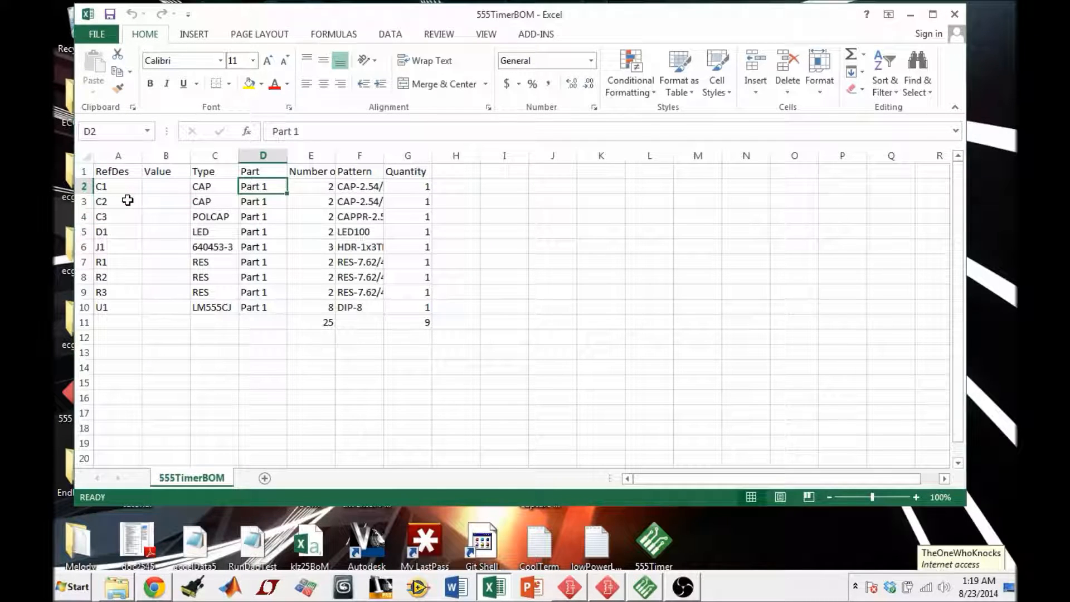
pyautogui.press('Right')
pyautogui.press('Right')
pyautogui.press('Down')
pyautogui.press('Down')
pyautogui.press('Up')
pyautogui.press('Up')
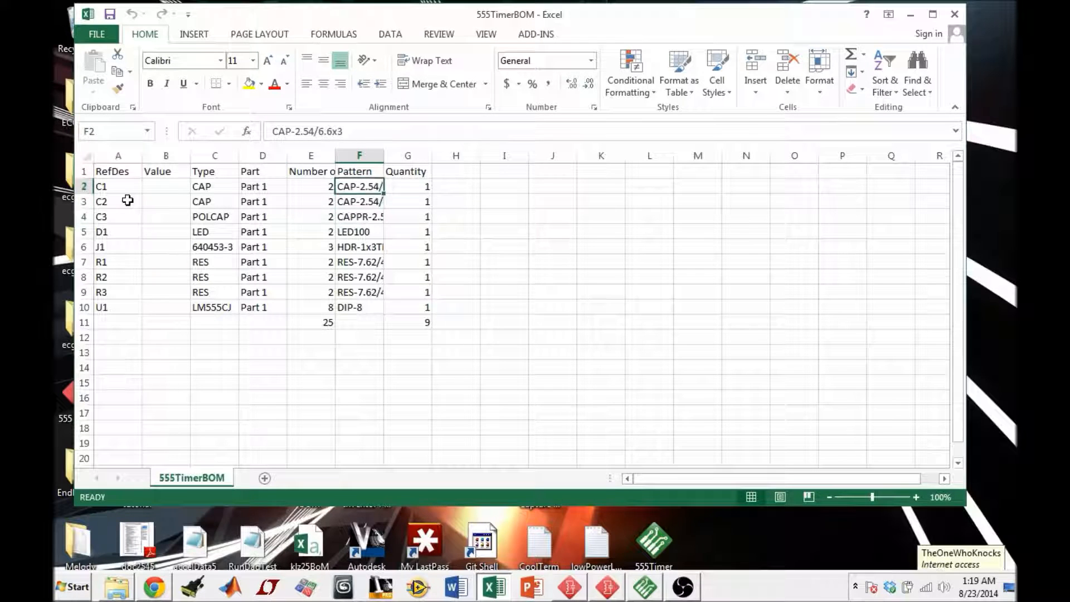
# Examine the Quantity column and the totals row for pins and quantities, down to the U1 entry
pyautogui.press('Right')
pyautogui.press('Down')
pyautogui.press('Down')
pyautogui.press('Down')
pyautogui.press('Down')
pyautogui.press('Down')
pyautogui.press('Down')
pyautogui.press('Down')
pyautogui.press('Down')
pyautogui.press('Down')
pyautogui.press('Down')
pyautogui.press('Left')
pyautogui.press('Up')
pyautogui.press('Left')
pyautogui.press('Right')
pyautogui.press('Right')
pyautogui.press('Right')
pyautogui.press('Left')
pyautogui.press('Left')
pyautogui.press('Left')
pyautogui.press('Left')
pyautogui.press('Left')
pyautogui.press('Left')
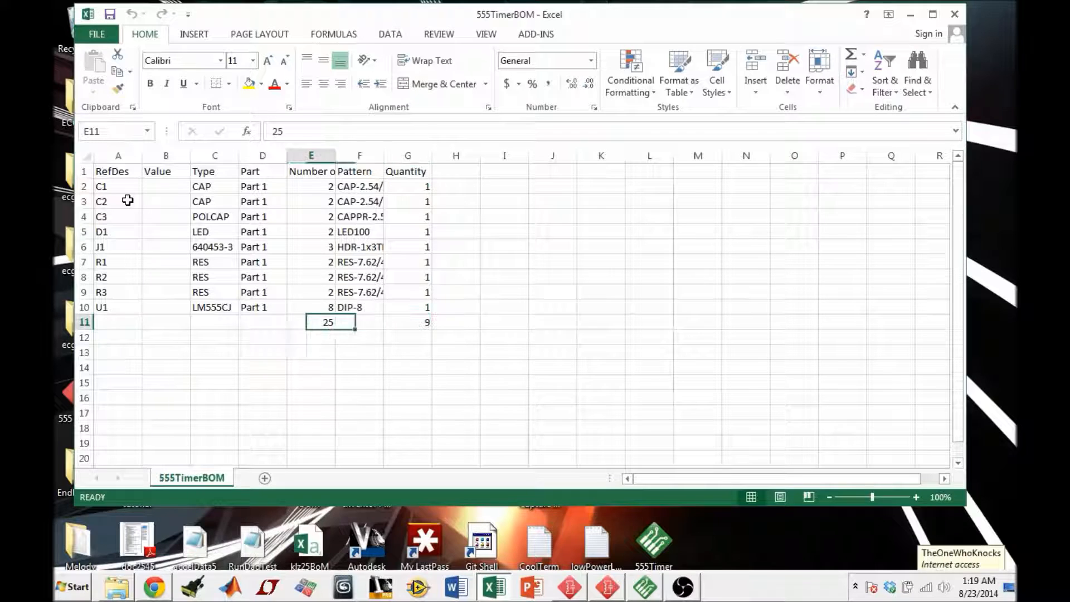
pyautogui.press('Right')
pyautogui.press('Right')
pyautogui.press('Right')
pyautogui.press('Right')
pyautogui.press('Left')
pyautogui.press('Right')
pyautogui.press('Right')
pyautogui.press('Right')
pyautogui.press('Up')
pyautogui.press('Left')
pyautogui.press('Left')
pyautogui.press('Left')
pyautogui.press('Left')
pyautogui.press('Left')
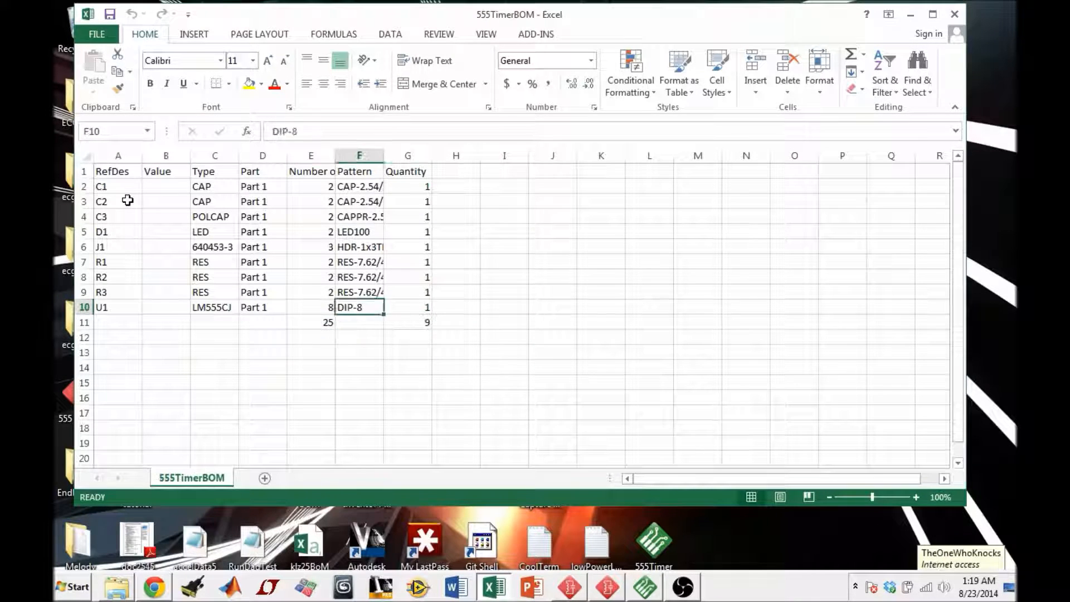
# Review the Value column and reference designators from the bottom component rows back up to the header
pyautogui.press('Up')
pyautogui.press('Left')
pyautogui.press('Up')
pyautogui.press('Up')
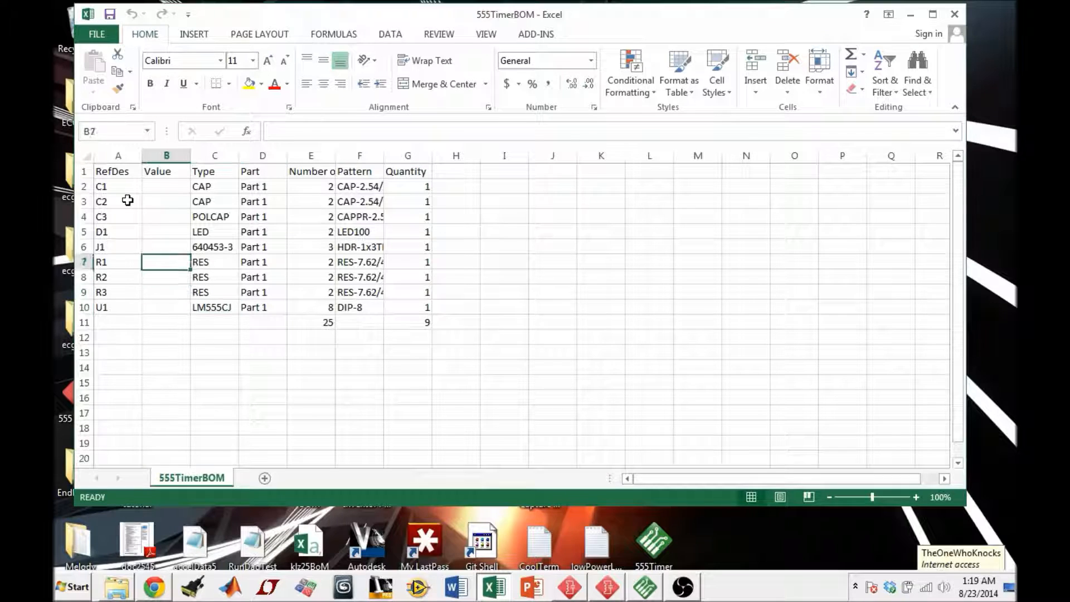
pyautogui.press('Up')
pyautogui.press('Left')
pyautogui.press('Up')
pyautogui.press('Up')
pyautogui.press('Up')
pyautogui.press('Up')
pyautogui.press('Right')
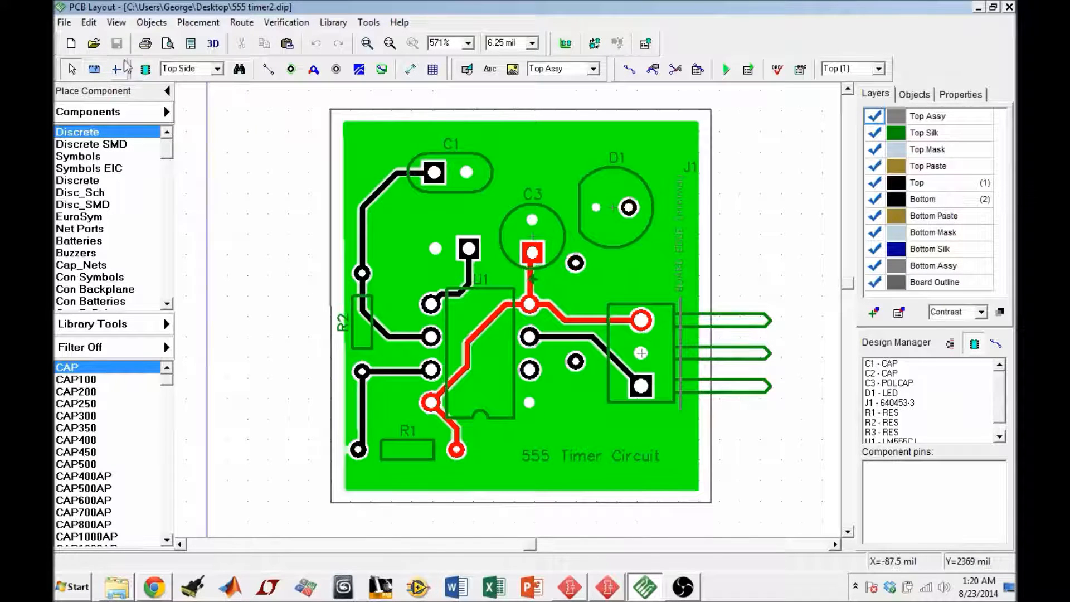
# Open the print preview of the 555 timer2 PCB layout and inspect its Top layer in black only
pyautogui.click(64, 23)
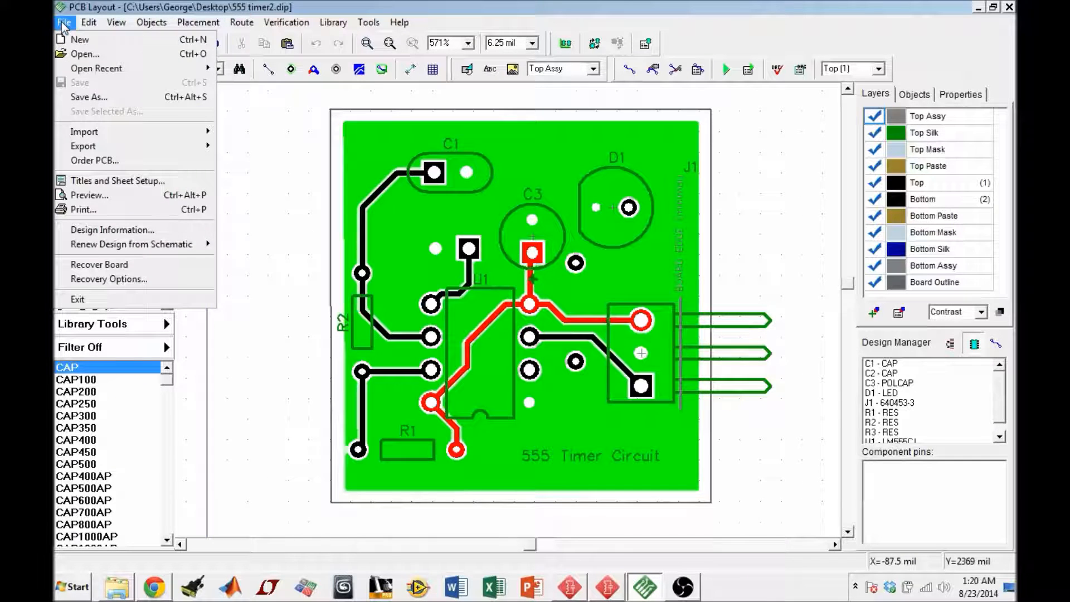
pyautogui.click(106, 195)
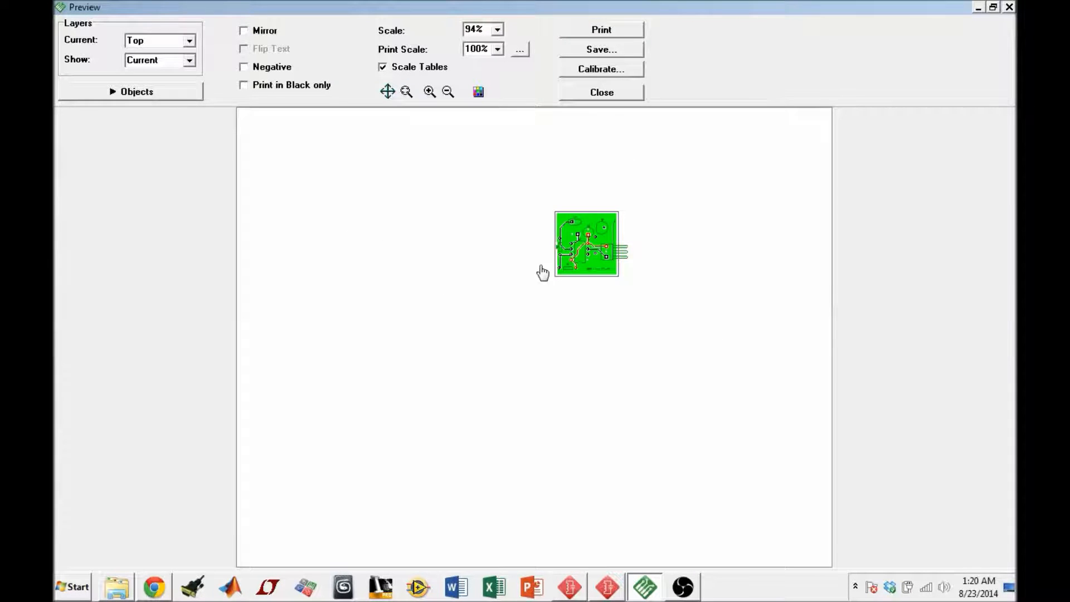
pyautogui.click(244, 84)
pyautogui.scroll(4, 638, 284)
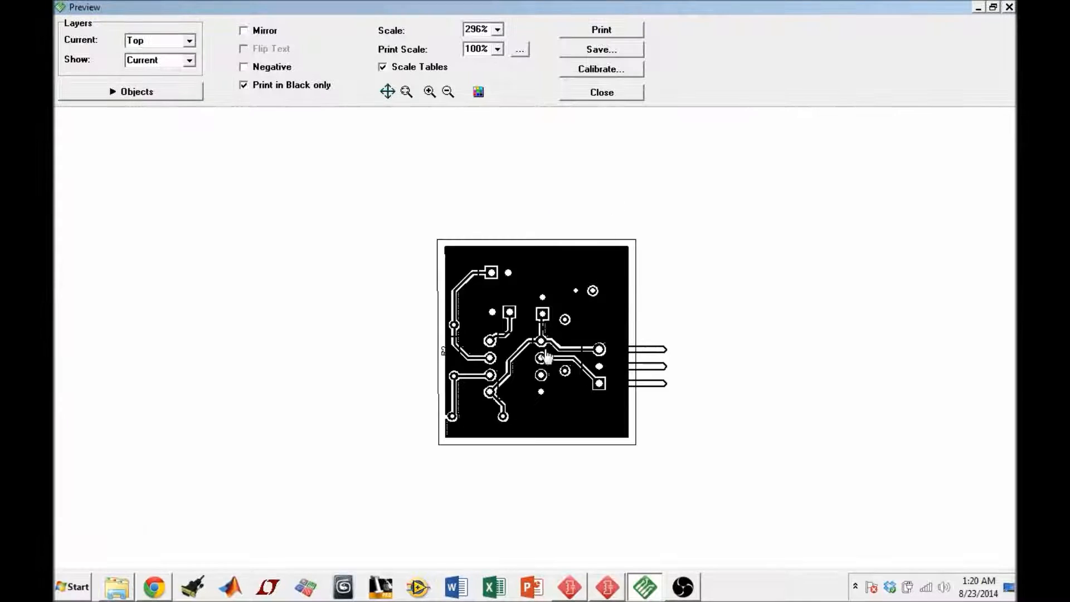
pyautogui.scroll(3, 547, 357)
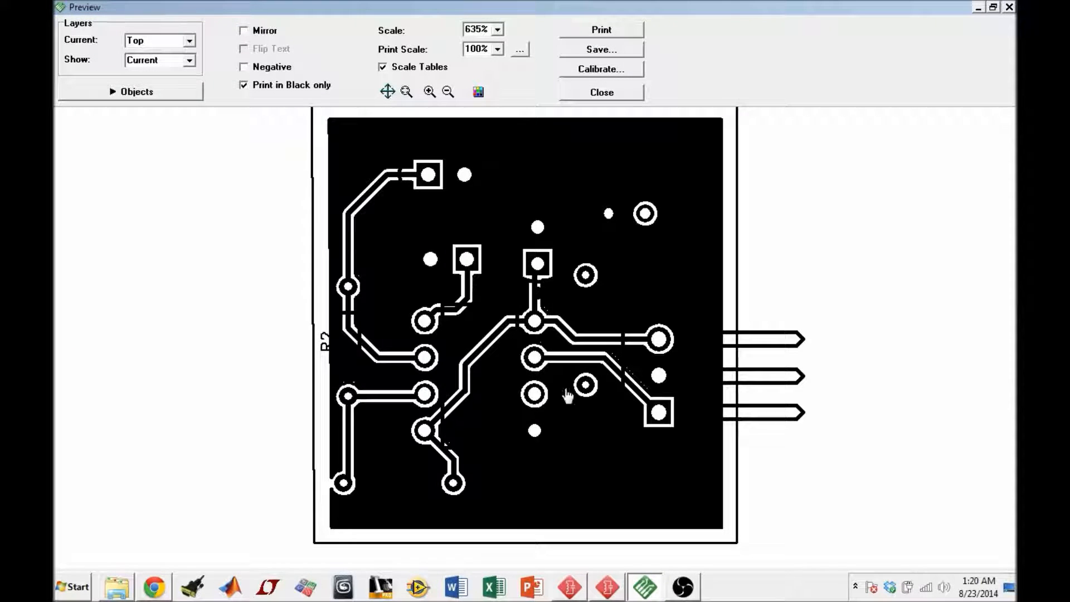
# Turn off black-only printing and set the preview's current layer to Bottom
pyautogui.click(244, 86)
pyautogui.click(189, 60)
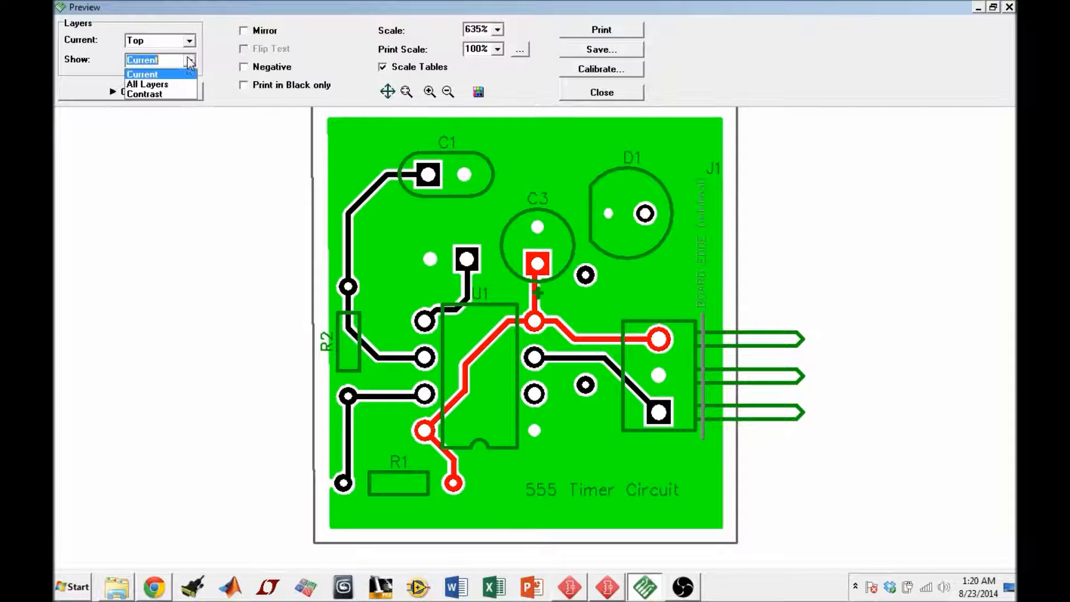
pyautogui.click(189, 61)
pyautogui.click(190, 40)
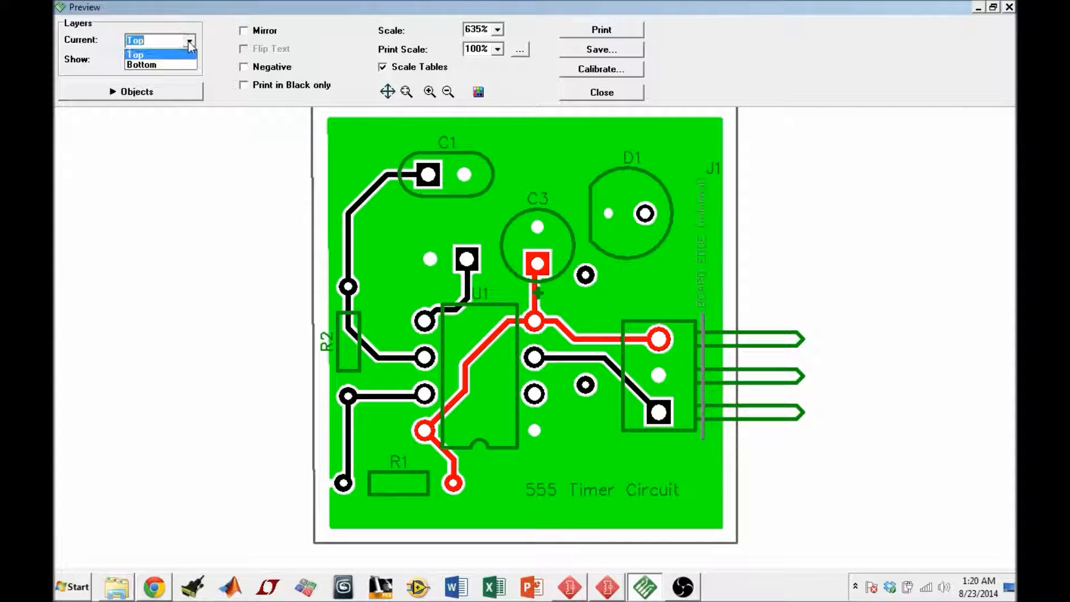
pyautogui.click(187, 66)
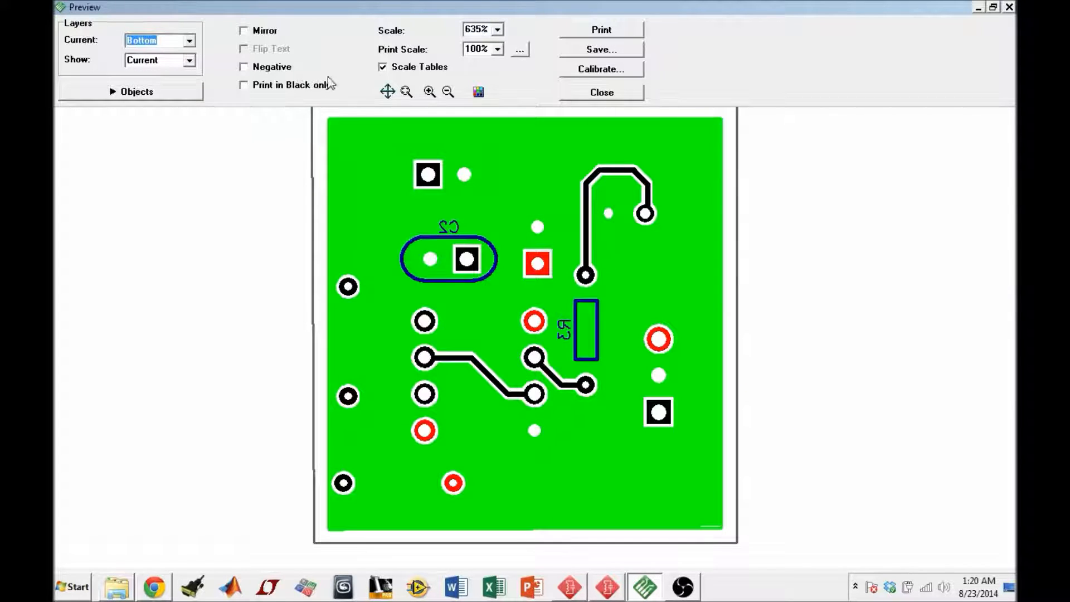
# Inspect the Bottom layer in black only, and return the preview to colour
pyautogui.click(243, 85)
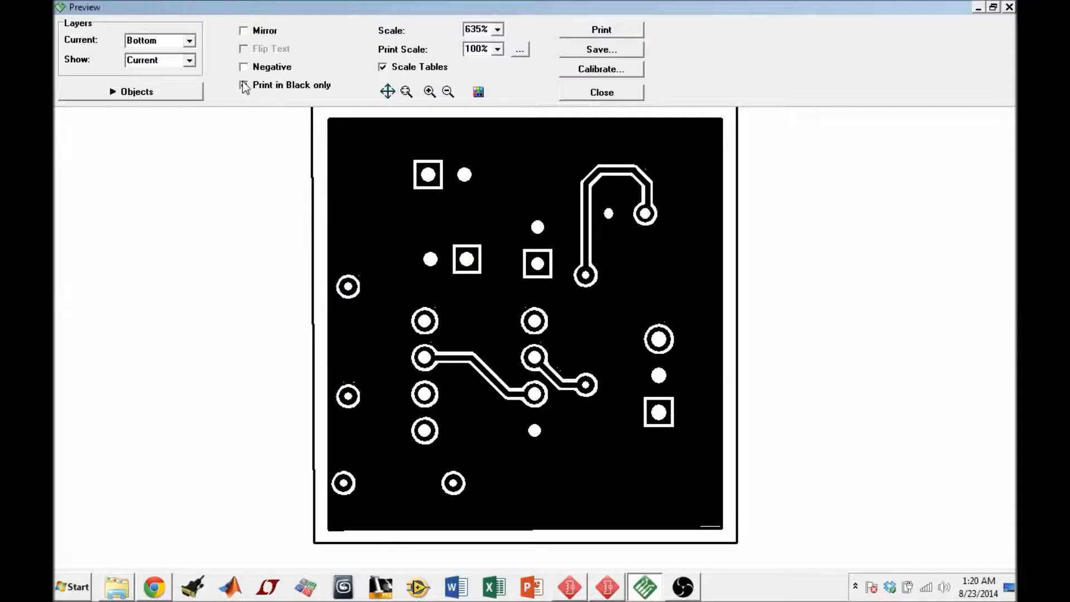
pyautogui.scroll(-5, 476, 296)
pyautogui.scroll(6, 476, 286)
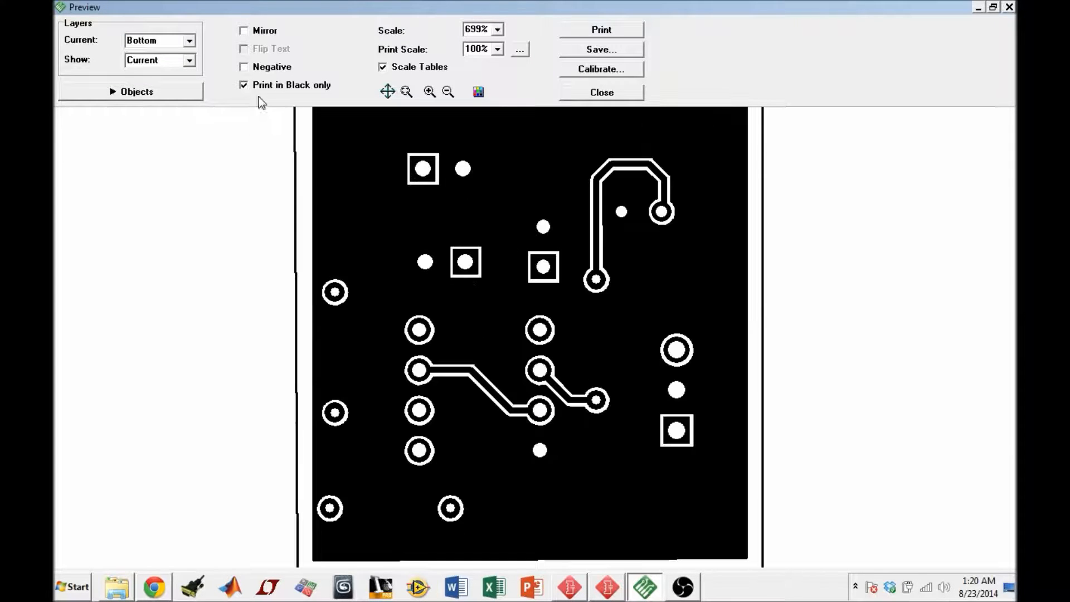
pyautogui.click(244, 85)
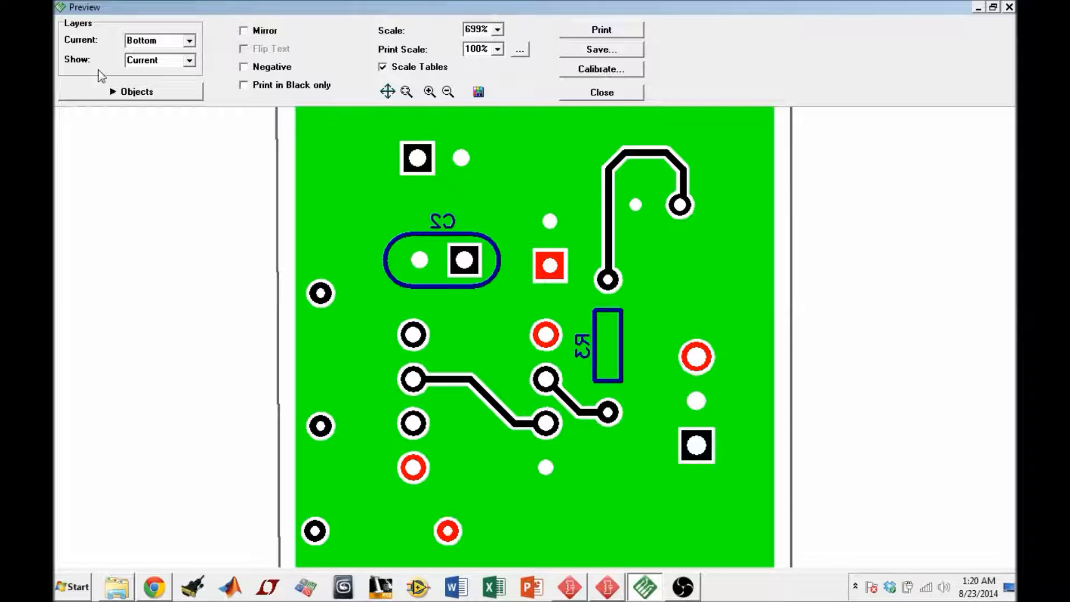
# Check the available print scales for the board and choose 100%
pyautogui.scroll(-2, 453, 224)
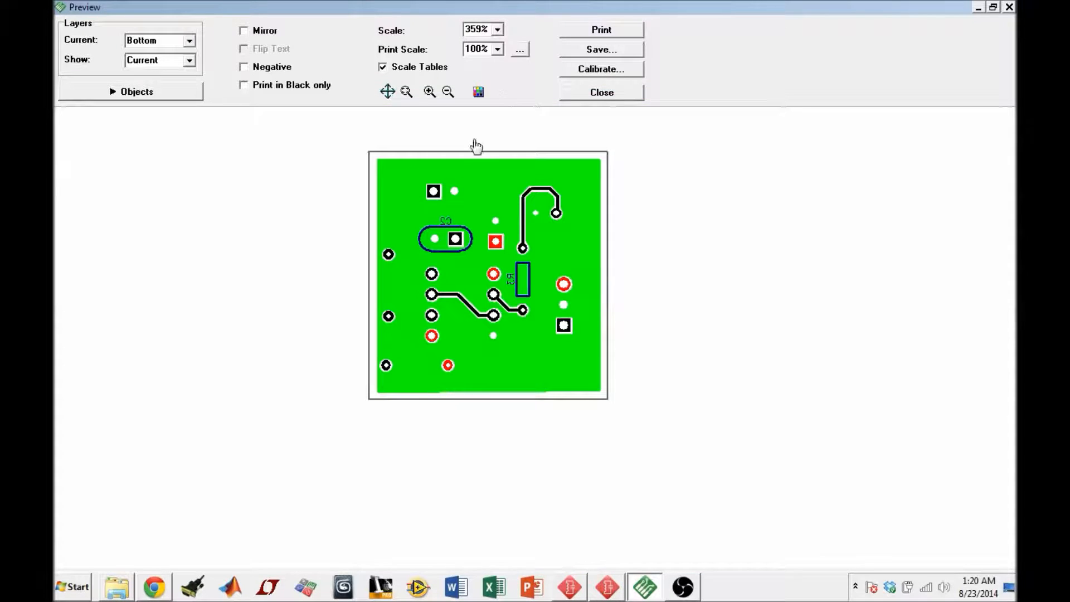
pyautogui.click(497, 51)
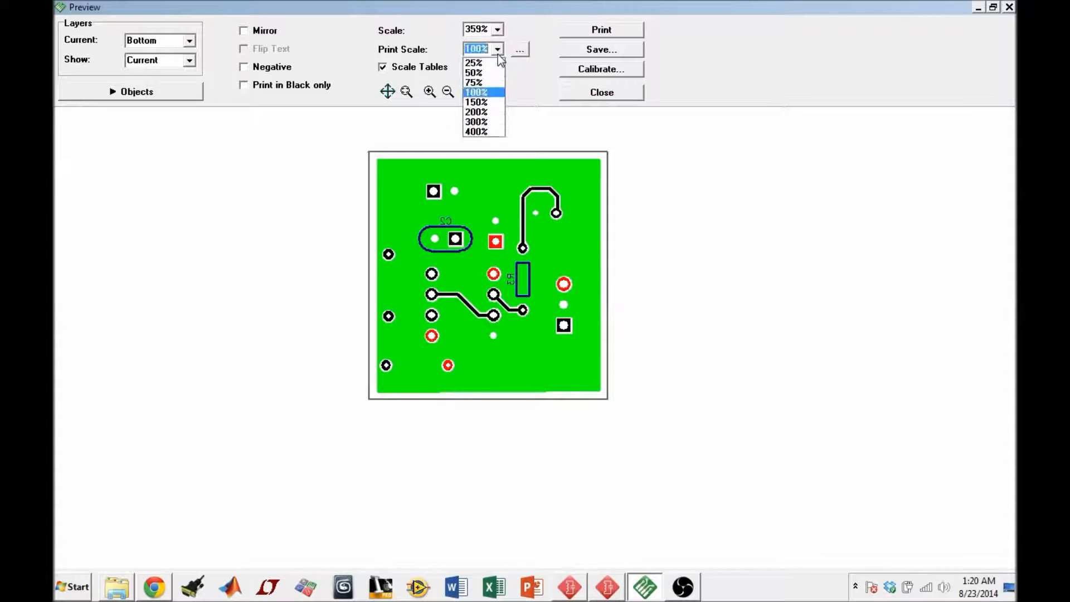
pyautogui.click(501, 96)
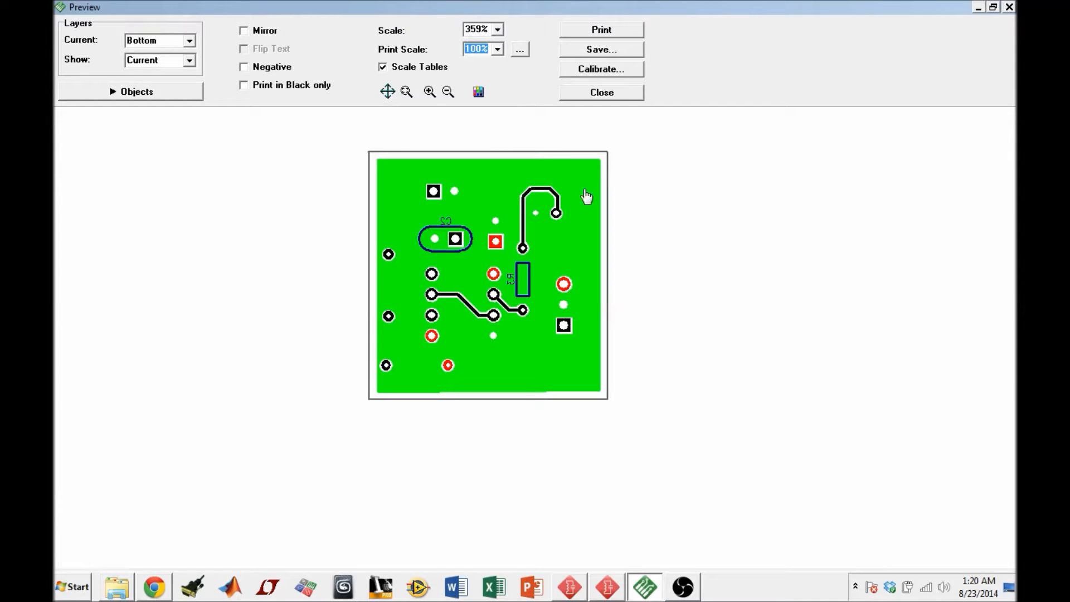